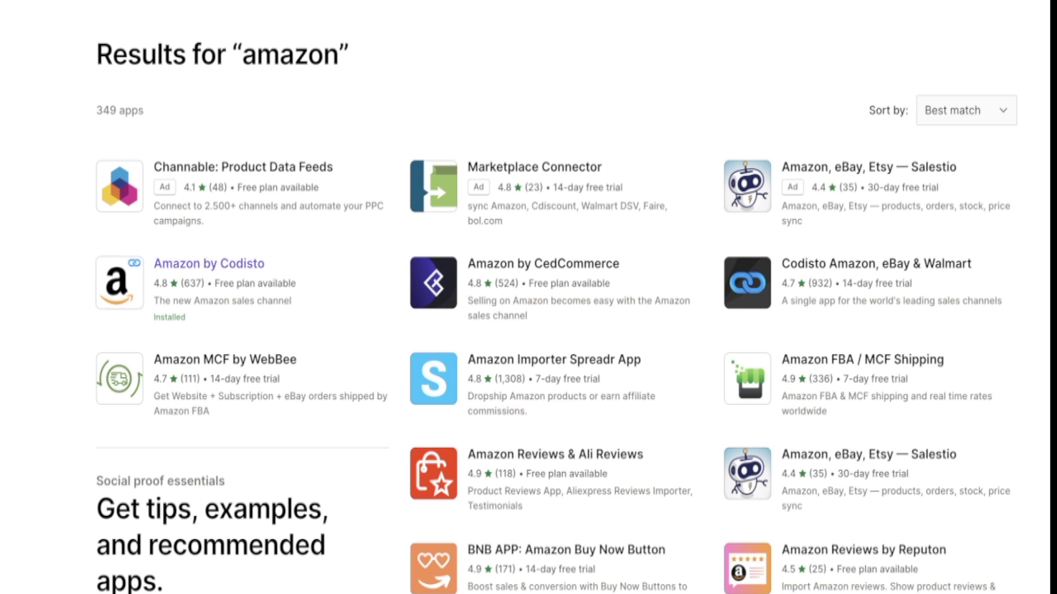
- Open the Amazon by Codisto app listing from the search results and look over its description and highlights
left_click(209, 263)
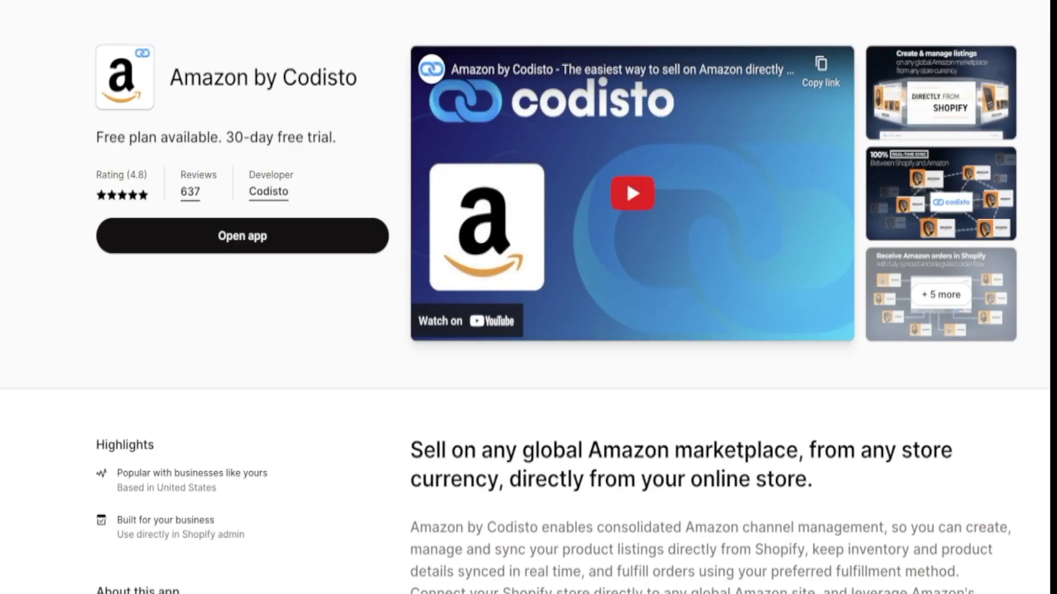
scroll(528, 297, "down", 3)
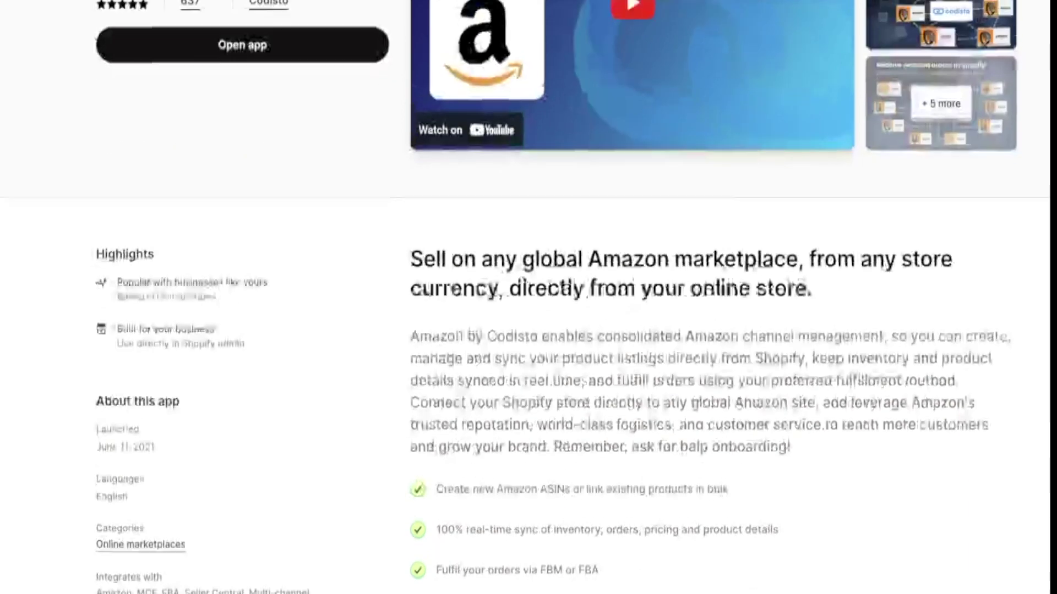
scroll(528, 297, "up", 2)
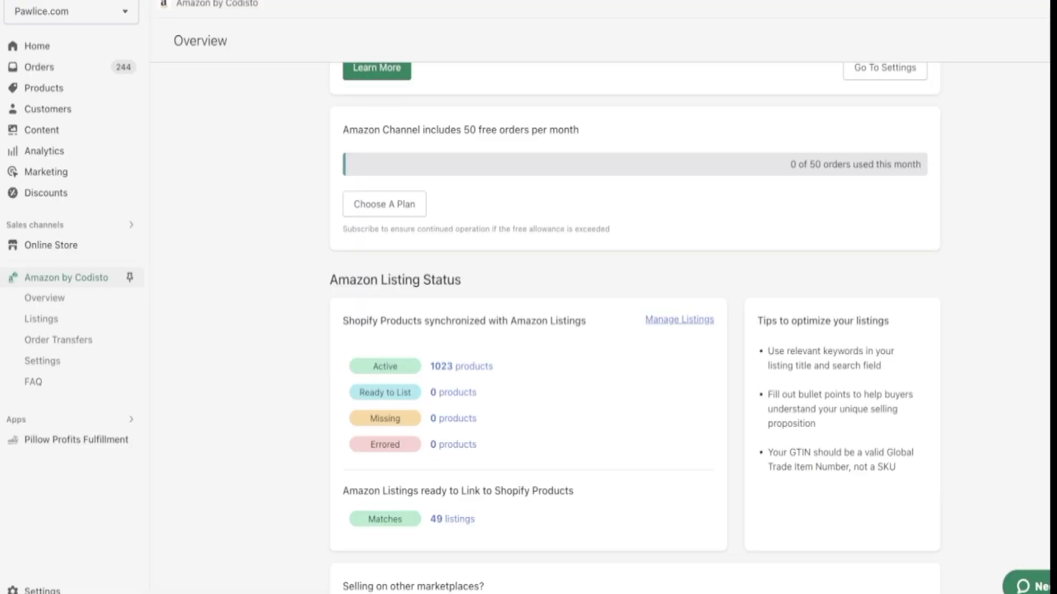
- Examine the Amazon by Codisto overview in the store admin, including the monthly order allowance, Amazon listing status and listing tips
scroll(635, 328, "down", 1)
scroll(635, 328, "up", 1)
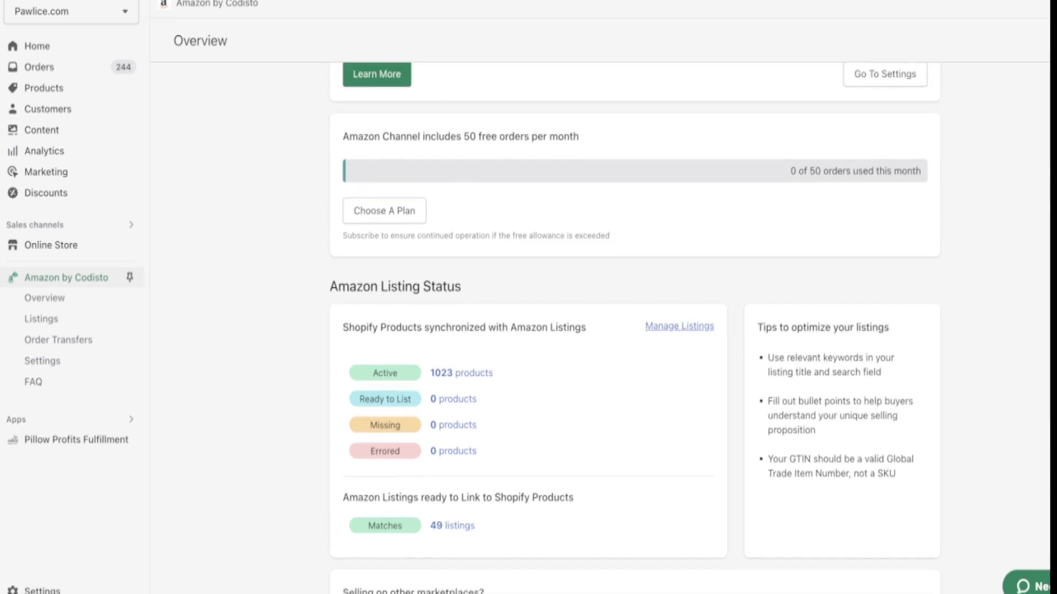
scroll(635, 328, "down", 1)
scroll(634, 328, "down", 1)
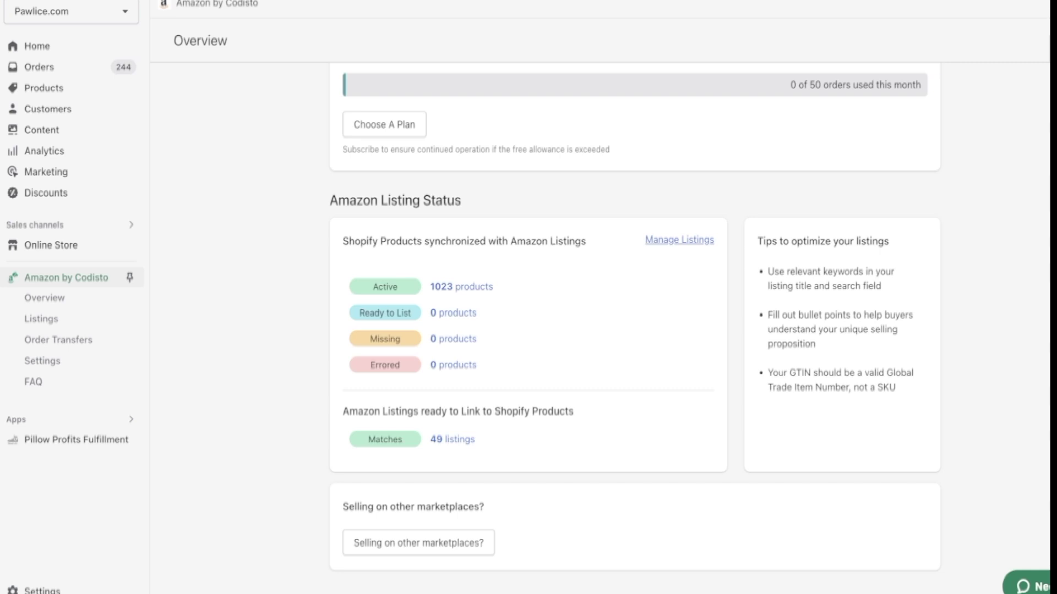
scroll(634, 321, "down", 1)
scroll(634, 321, "up", 6)
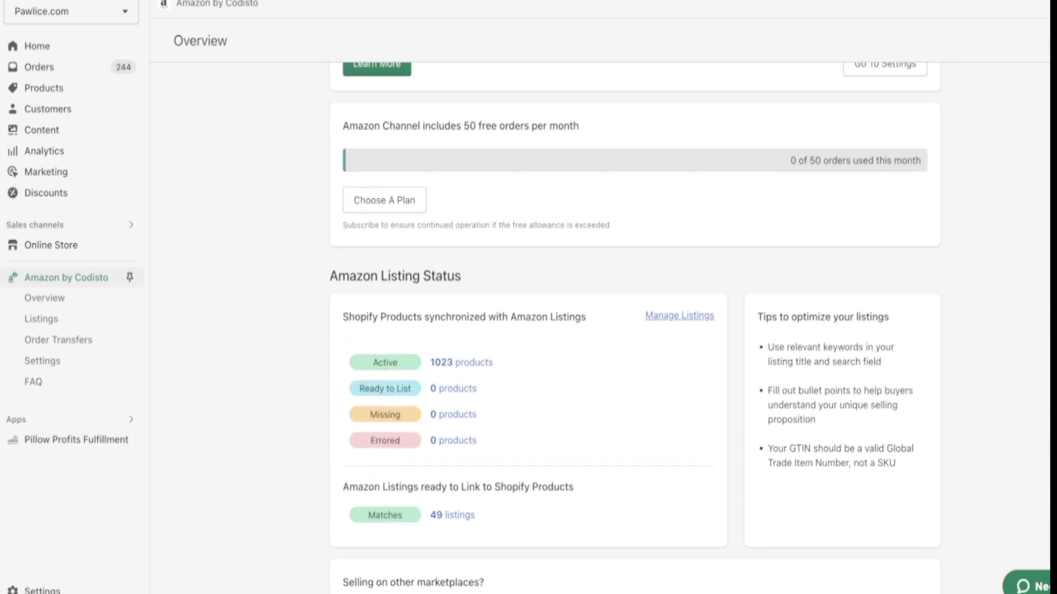
scroll(634, 327, "down", 2)
scroll(634, 328, "up", 4)
scroll(634, 327, "down", 6)
scroll(634, 328, "down", 1)
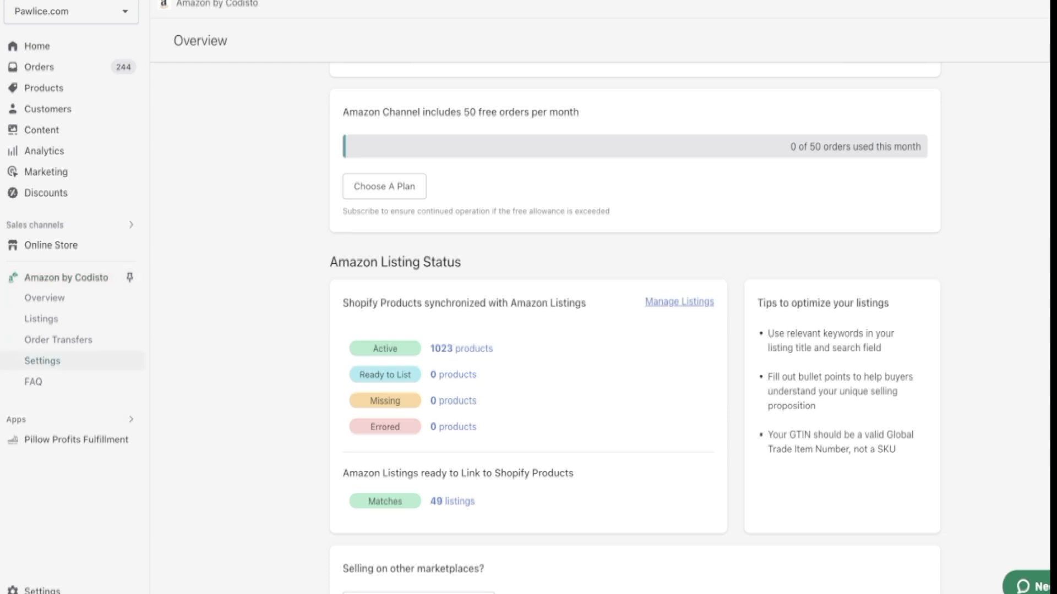
scroll(634, 328, "down", 1)
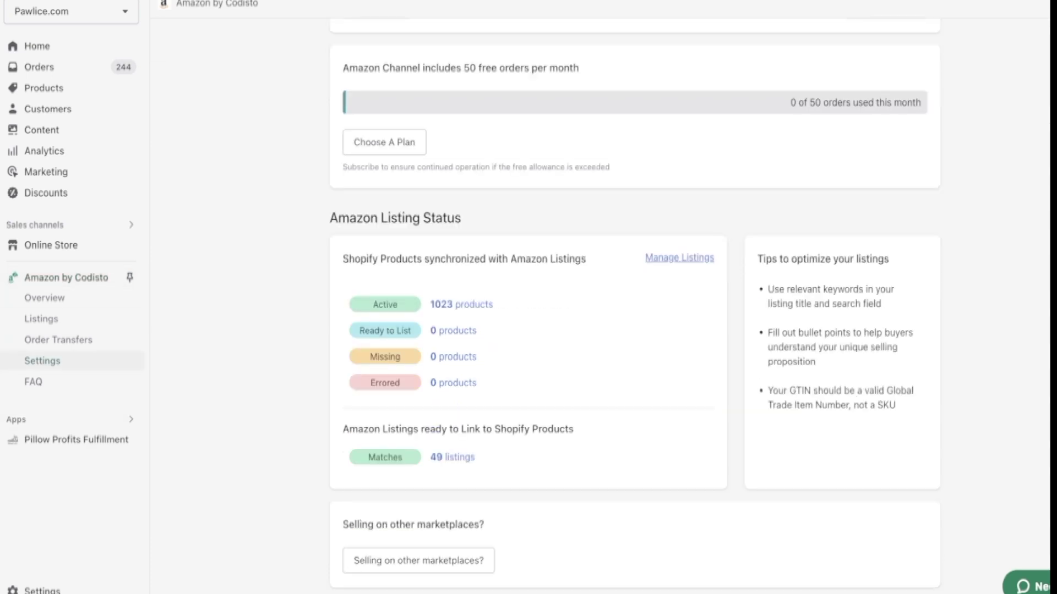
- Open the Amazon by Codisto settings and review the connected account, setup checklist, listing links and order transfer options
left_click(42, 360)
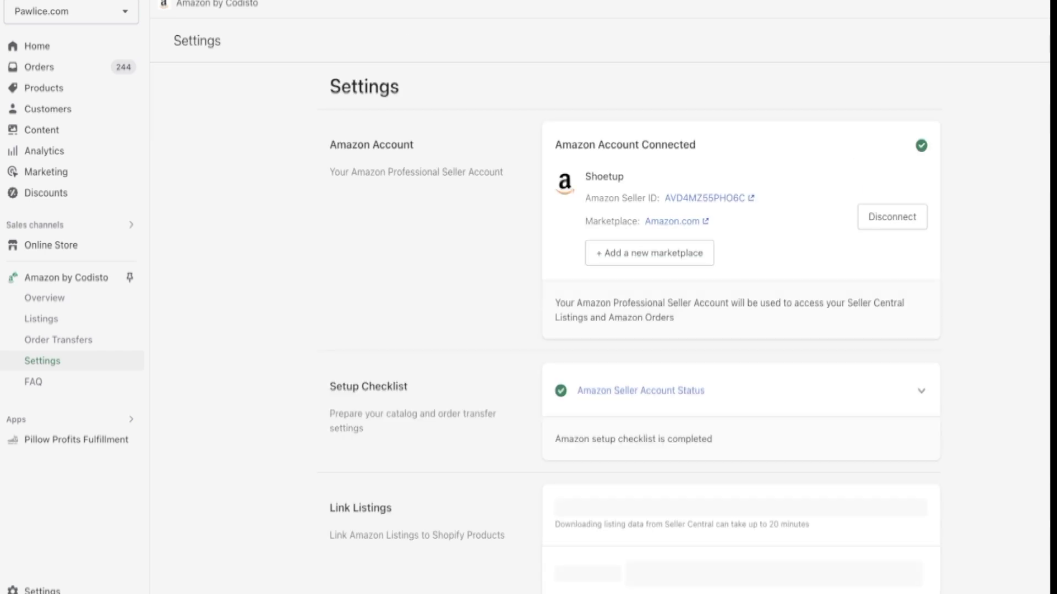
scroll(633, 328, "down", 4)
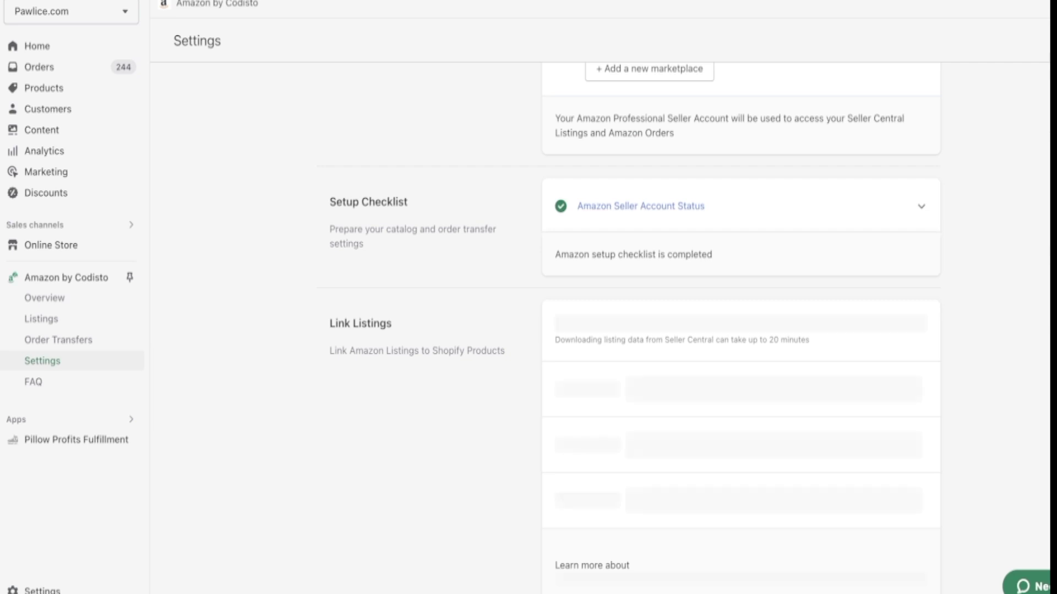
scroll(634, 329, "up", 2)
scroll(634, 329, "down", 4)
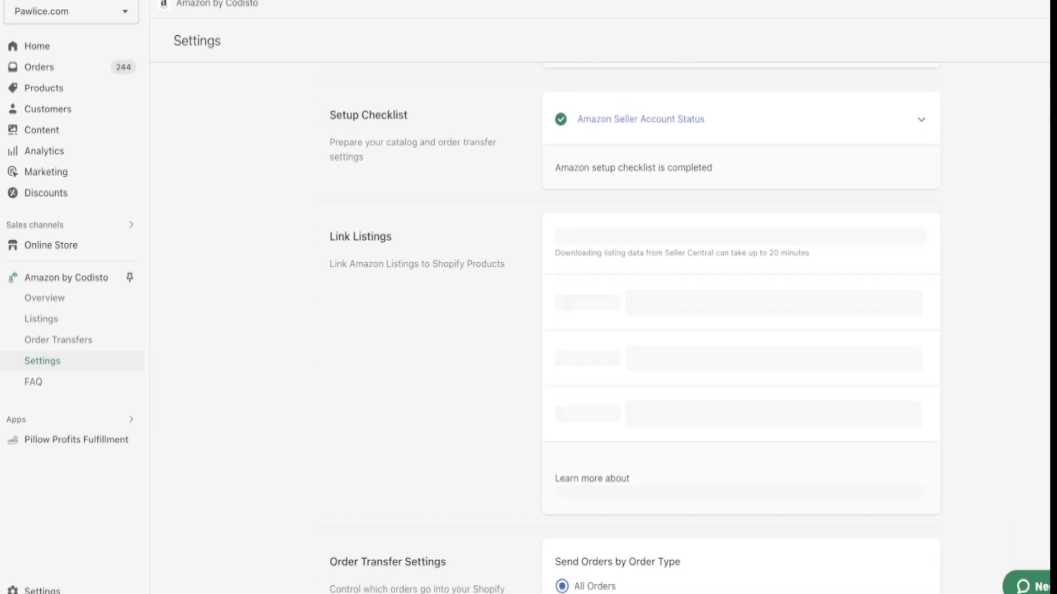
scroll(634, 330, "down", 5)
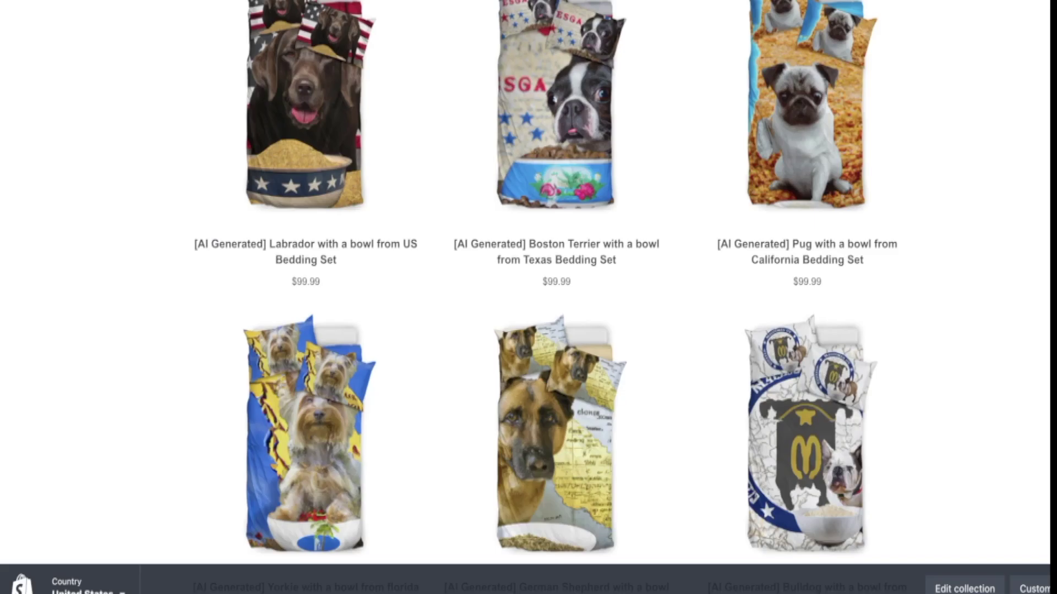
scroll(545, 275, "down", 7)
scroll(555, 275, "up", 3)
- Look over the AI-generated dog bedding sets in the storefront collection, then revisit the Amazon by Codisto app listing
scroll(549, 297, "up", 3)
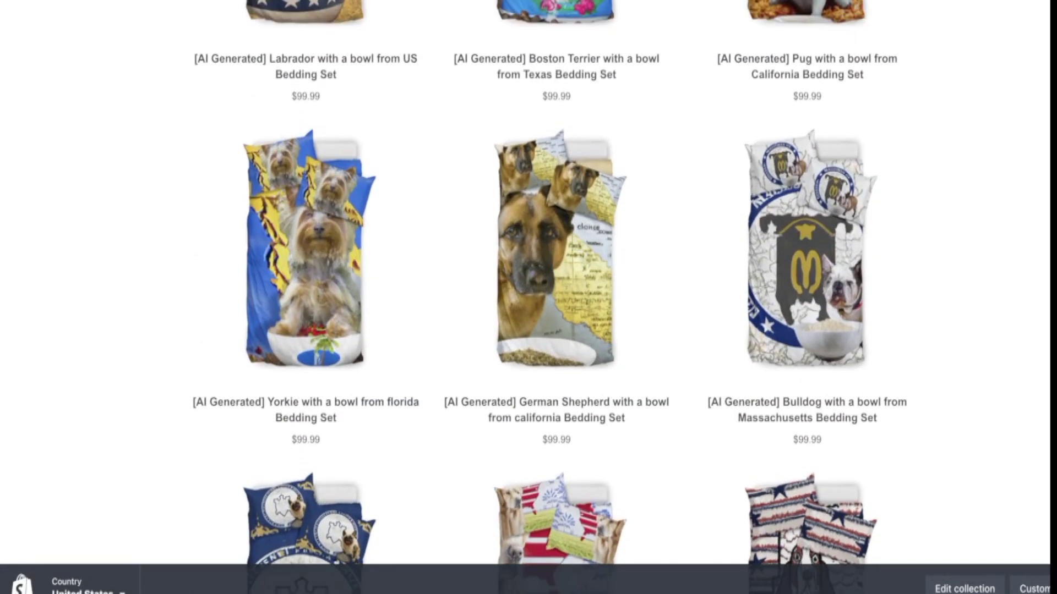
scroll(549, 297, "up", 2)
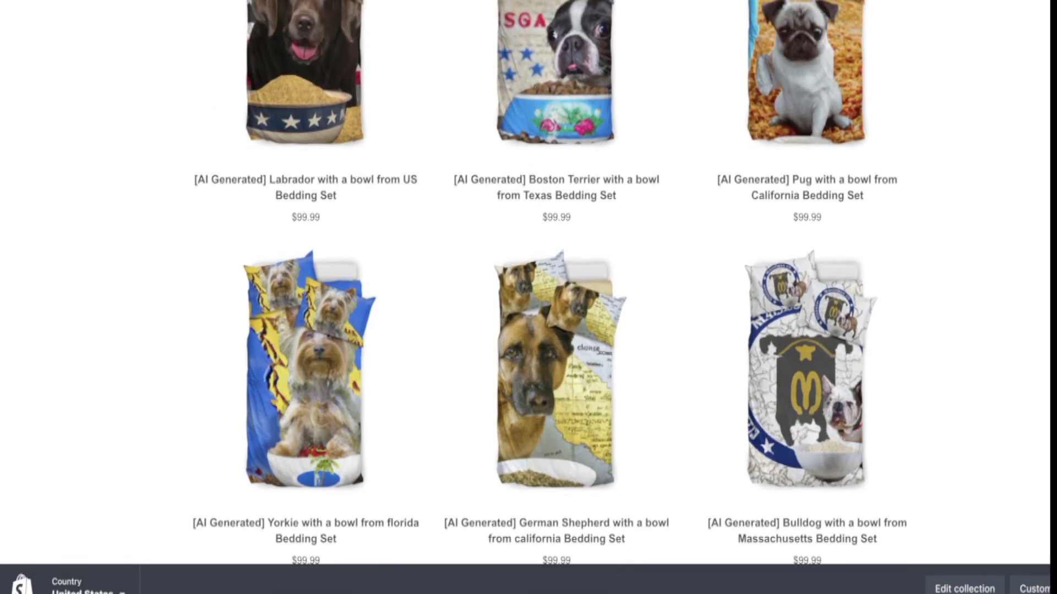
scroll(549, 297, "up", 1)
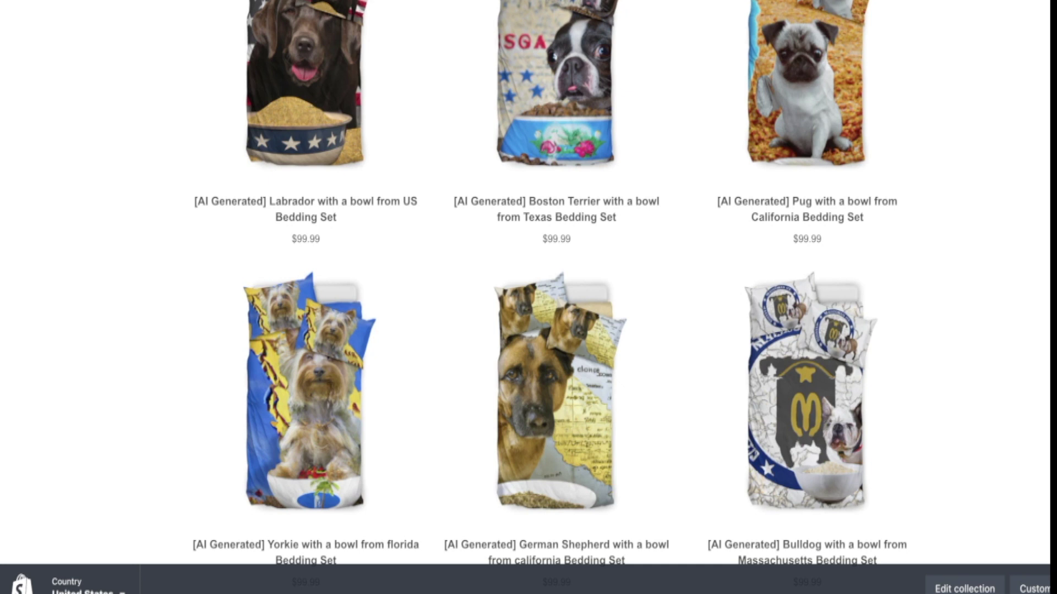
scroll(528, 281, "up", 1)
scroll(528, 282, "down", 1)
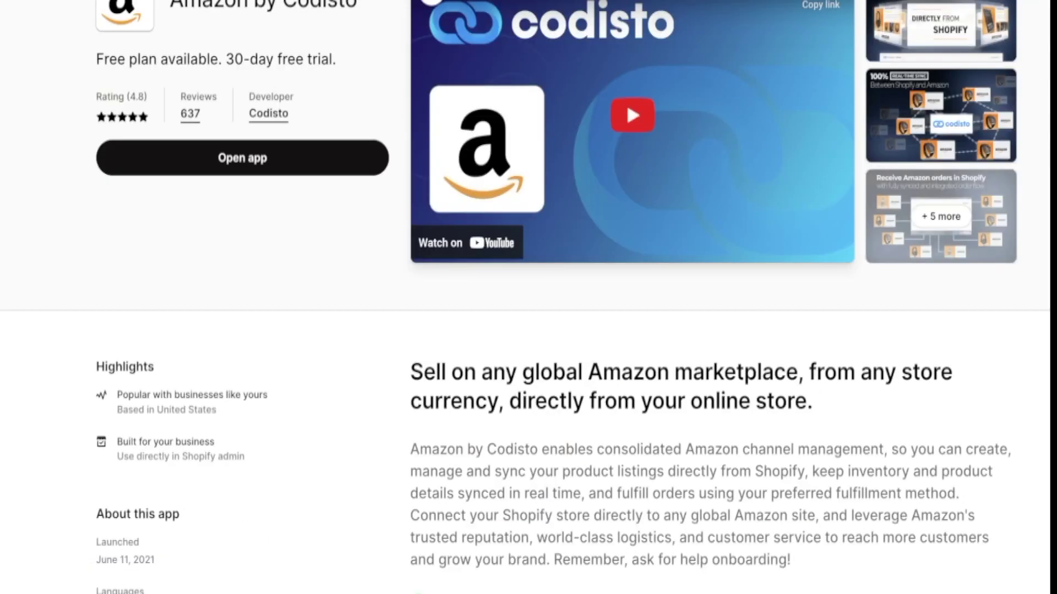
scroll(625, 100, "up", 1)
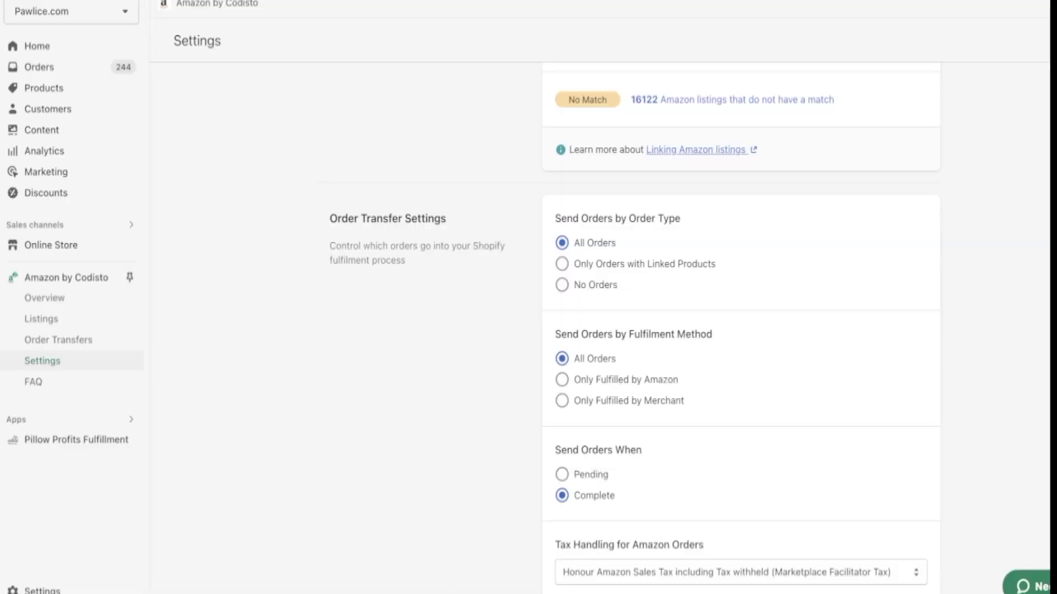
- Review the Link Listings section in the channel settings, highlight the No Match entry, and check the remaining order, tag and account settings
scroll(740, 330, "up", 1)
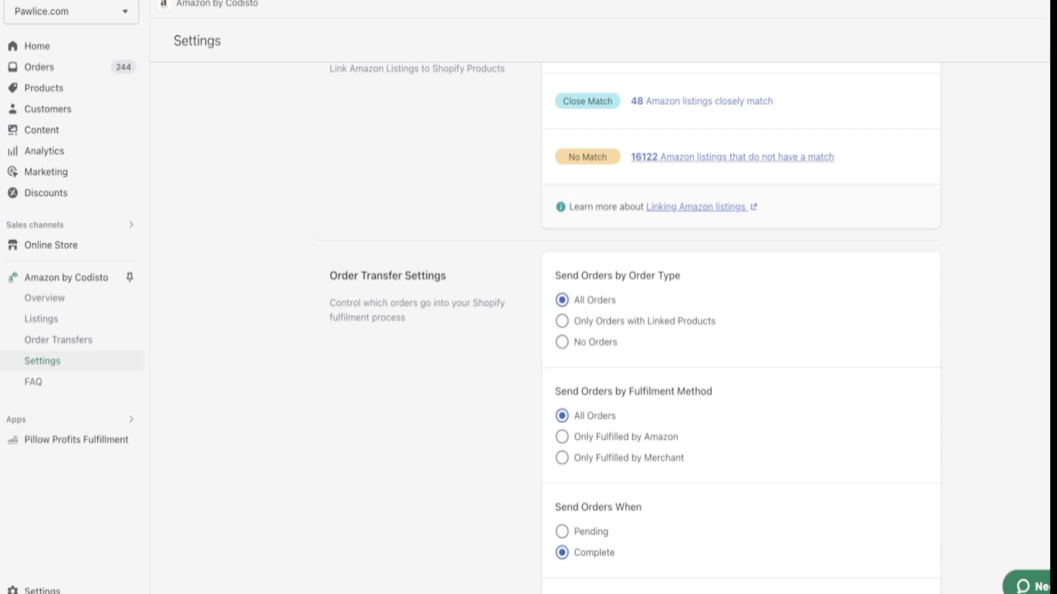
left_click_drag(835, 157, 629, 157)
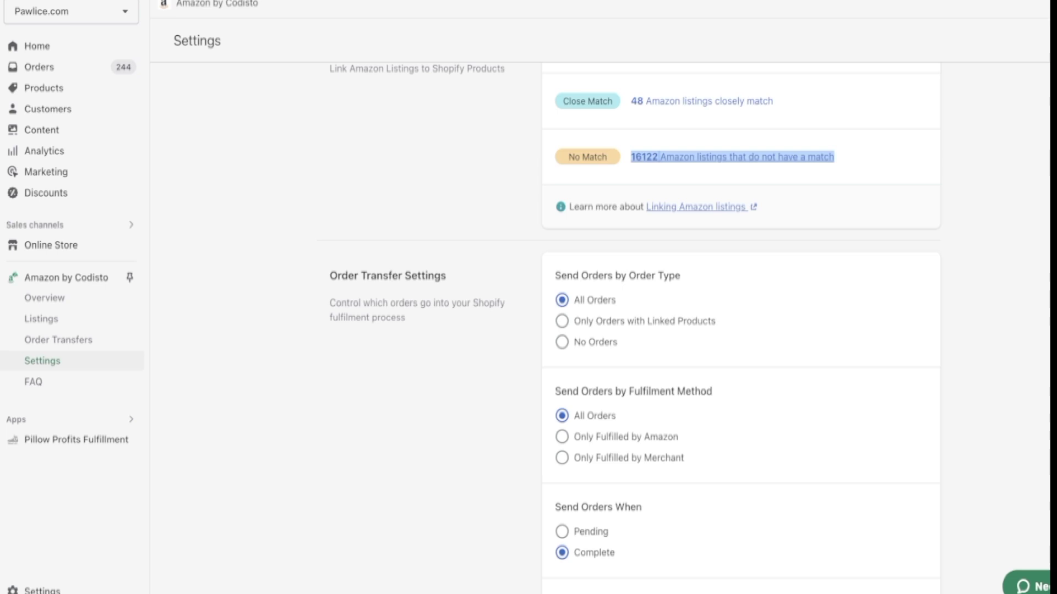
scroll(633, 330, "down", 1)
scroll(633, 330, "up", 3)
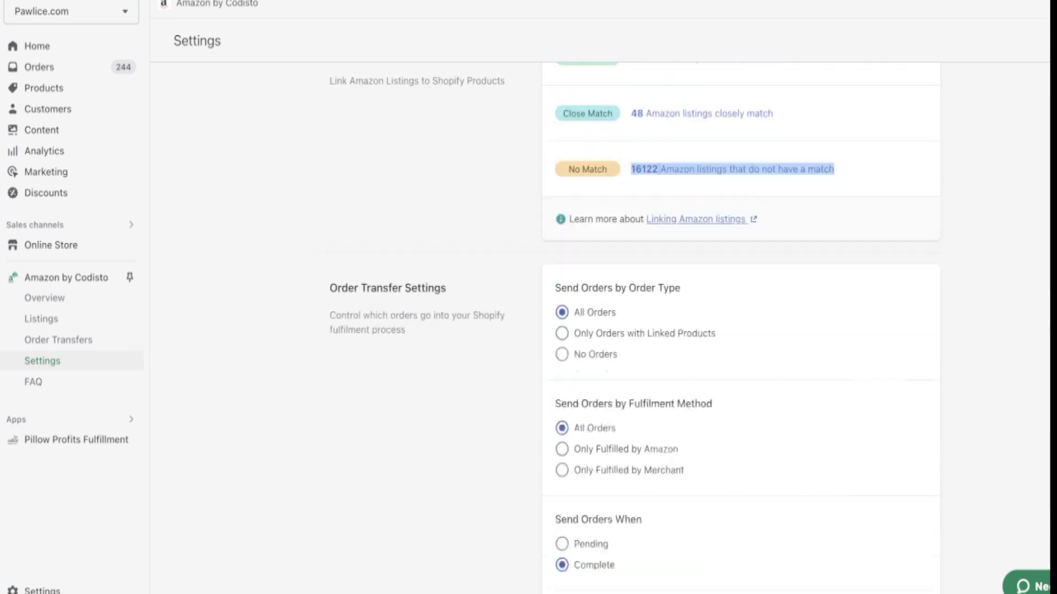
scroll(633, 317, "down", 1)
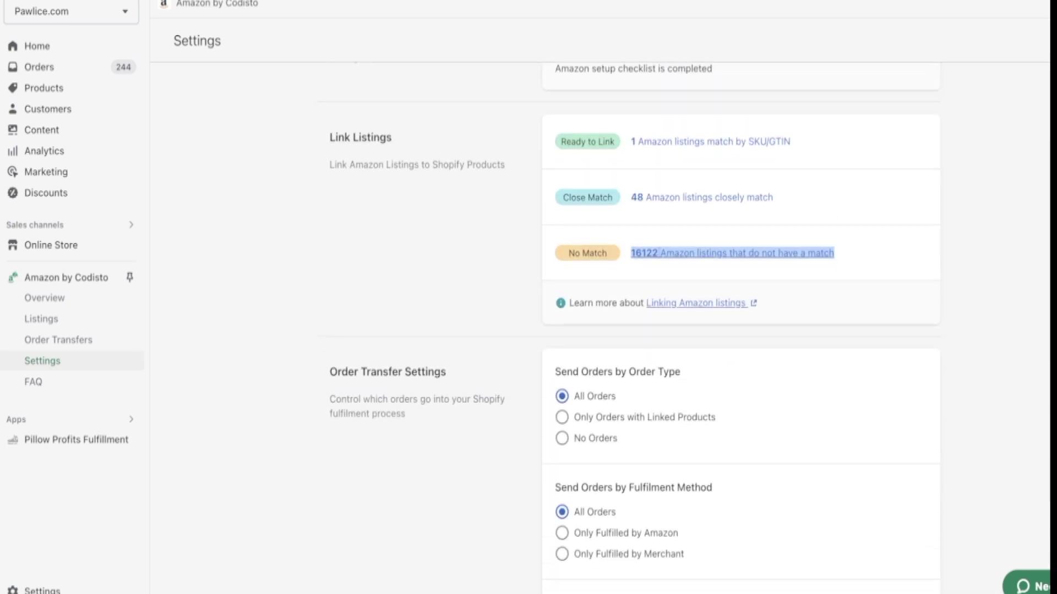
scroll(633, 317, "up", 3)
scroll(632, 316, "down", 13)
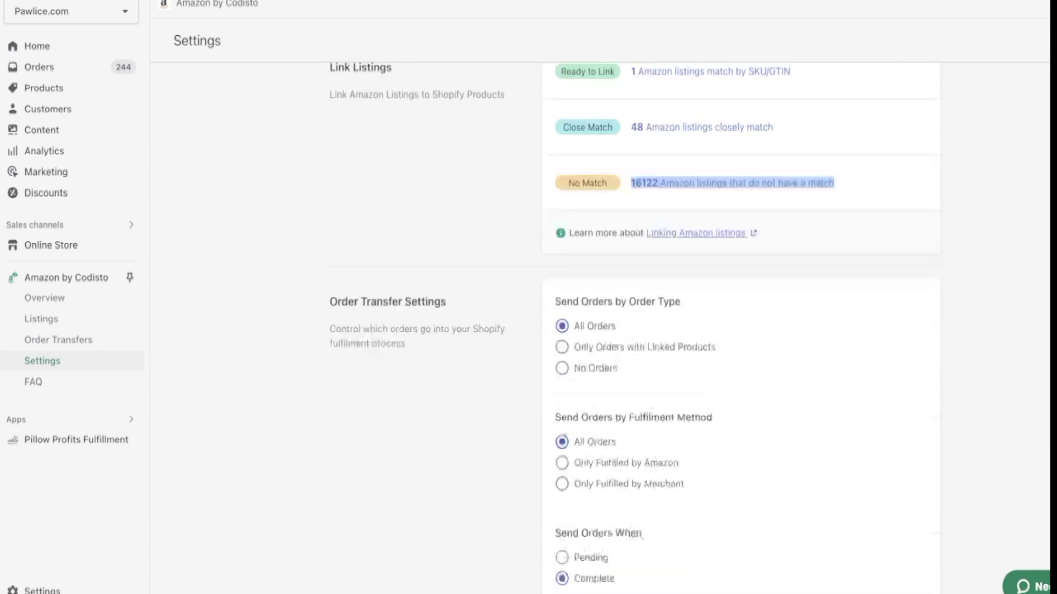
scroll(633, 317, "down", 5)
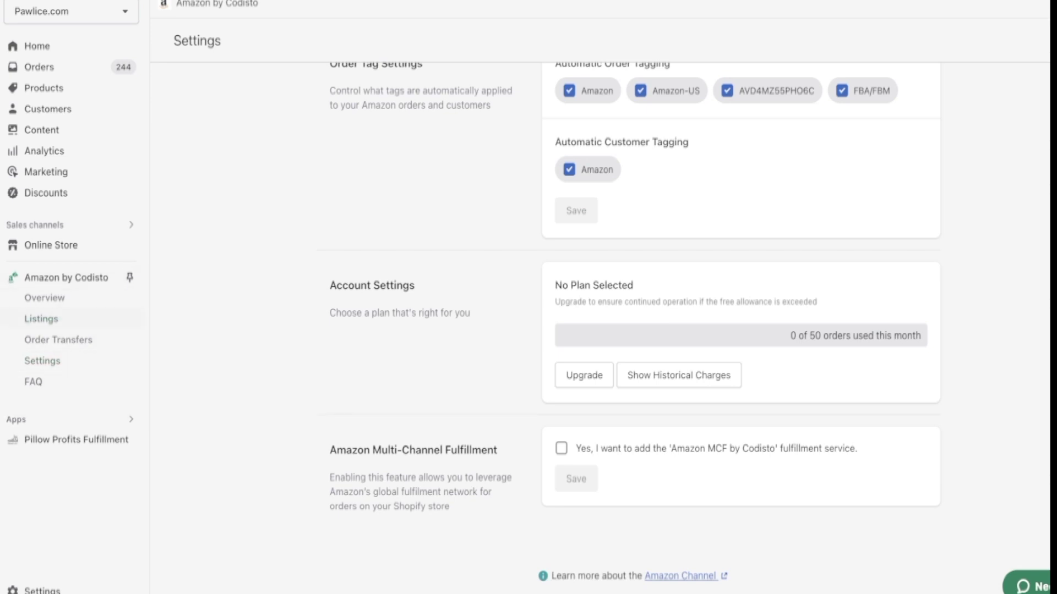
- Open Attribute Mapping for the Amazon listings and examine the offer fields for SKU, GTIN, ASIN, price and inventory
left_click(40, 318)
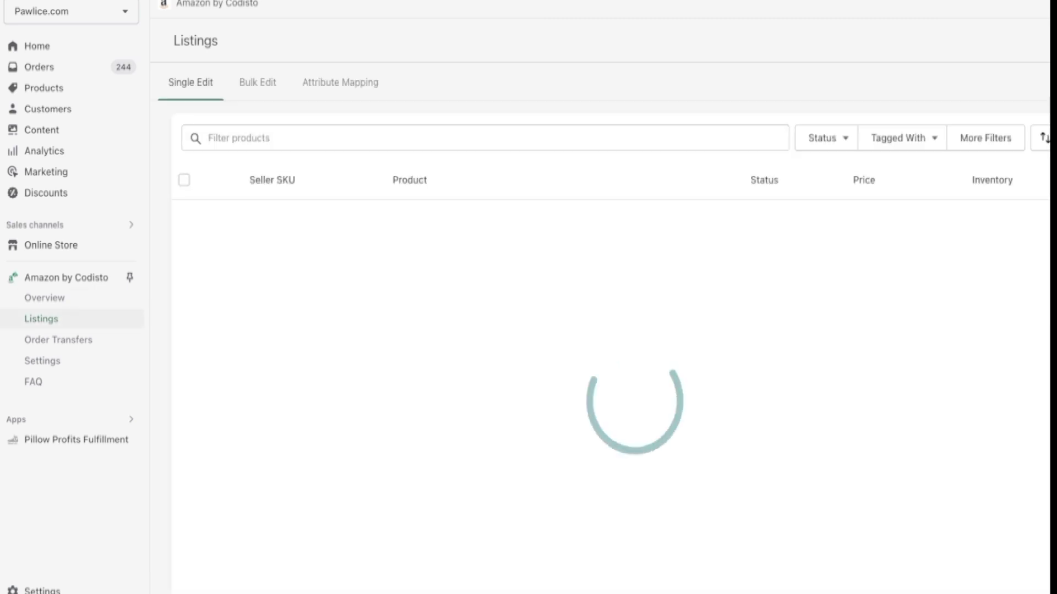
left_click(339, 82)
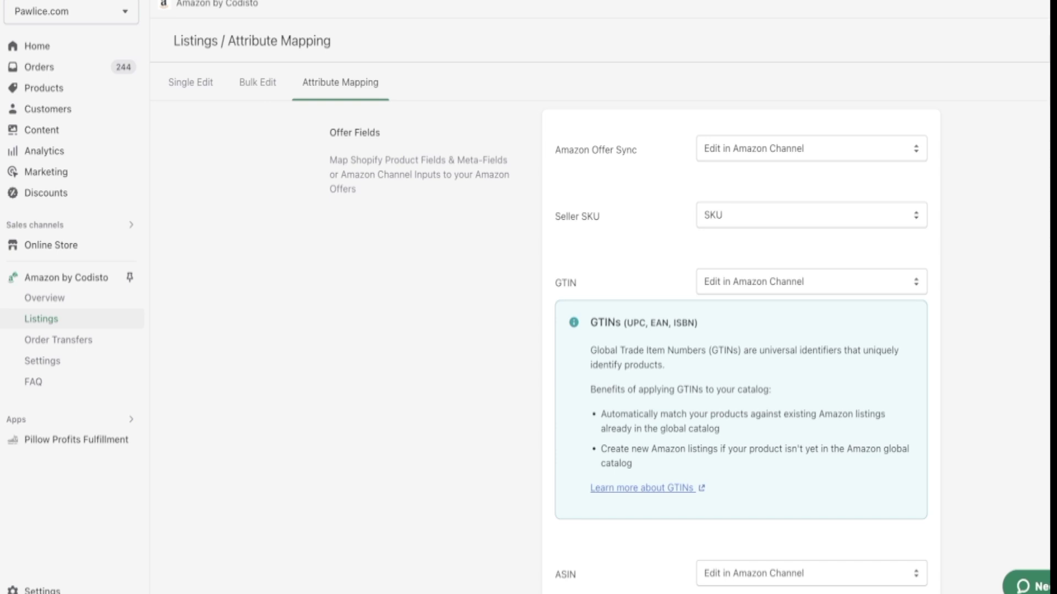
scroll(634, 345, "down", 2)
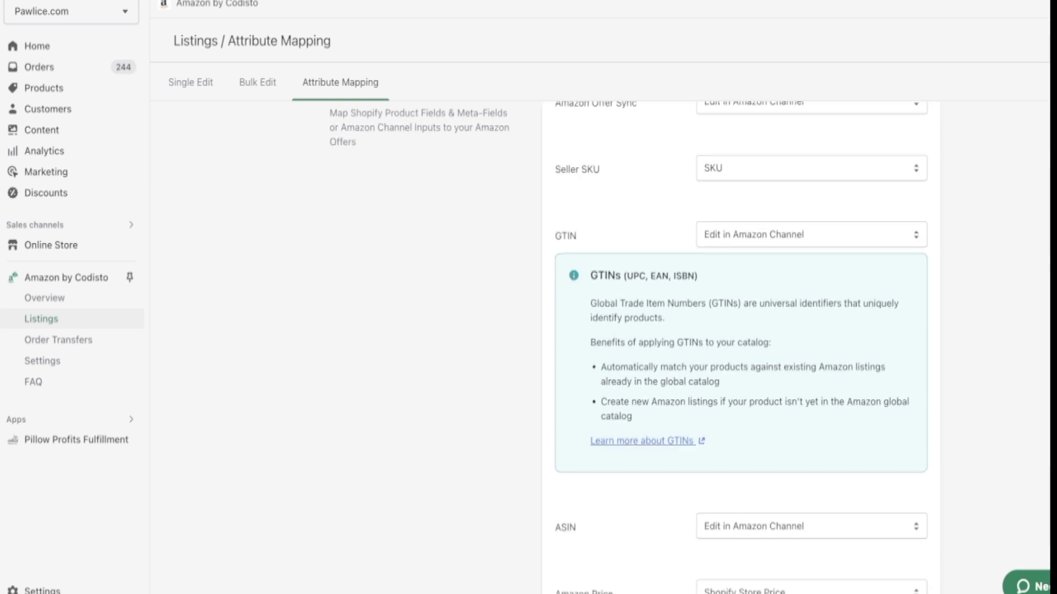
scroll(628, 348, "down", 2)
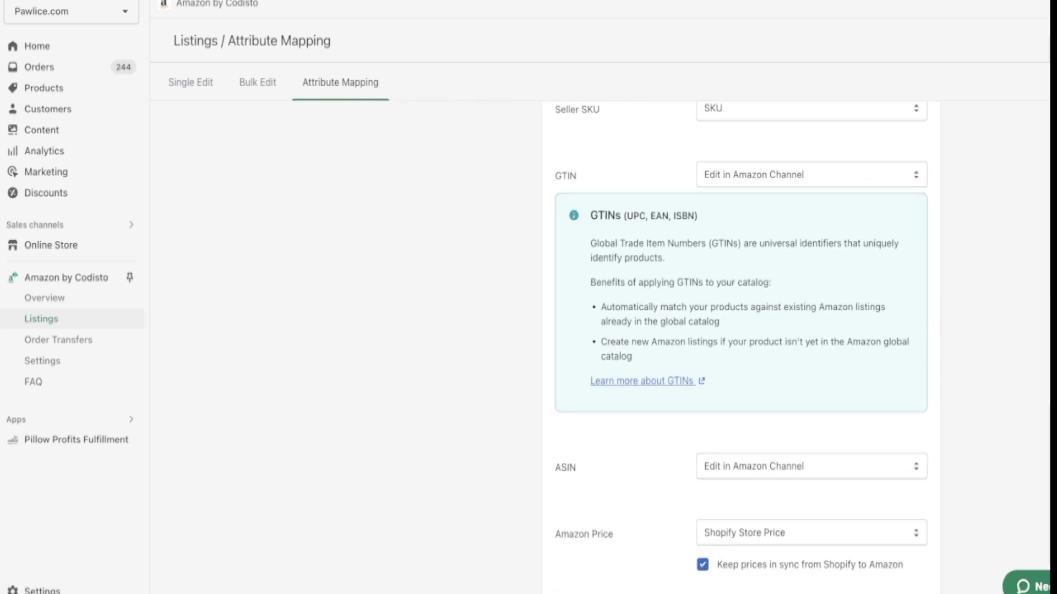
scroll(634, 348, "down", 10)
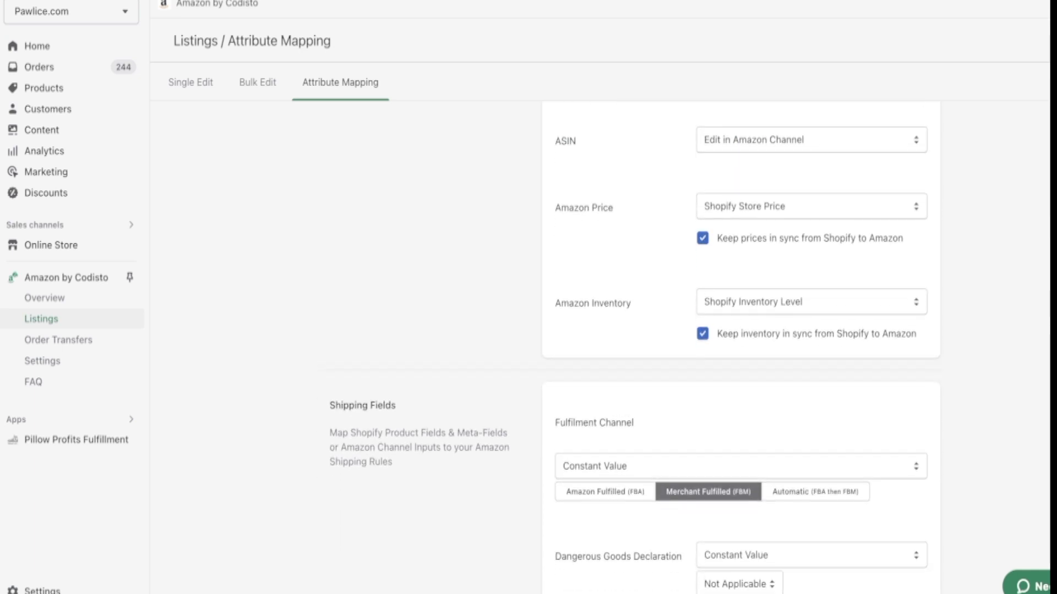
scroll(634, 348, "down", 1)
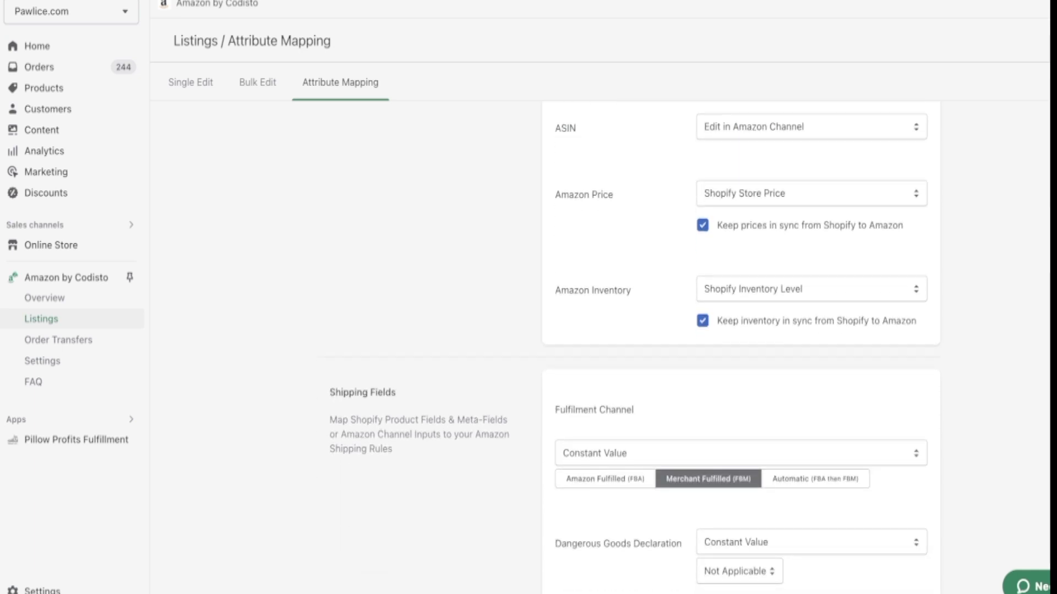
scroll(634, 347, "down", 4)
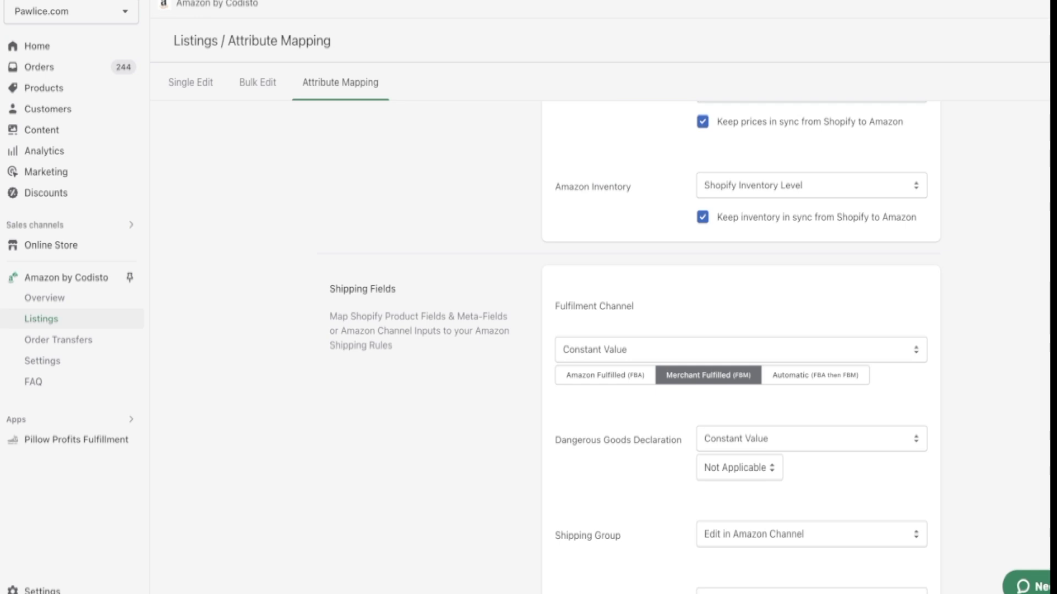
- Examine the attribute mappings for the shipping, tax and condition, and description fields
scroll(634, 347, "down", 6)
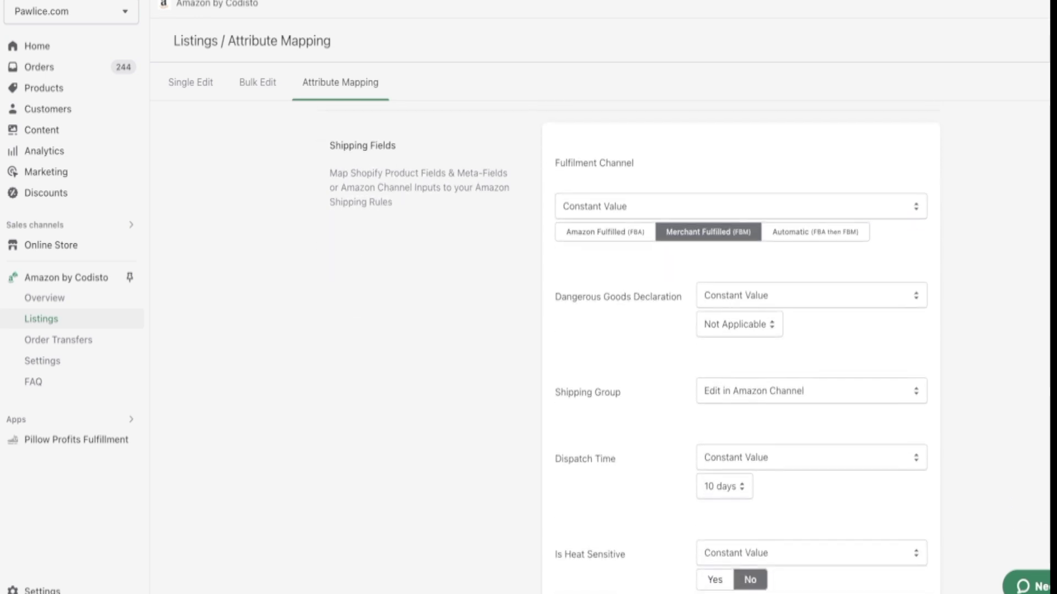
scroll(634, 347, "down", 4)
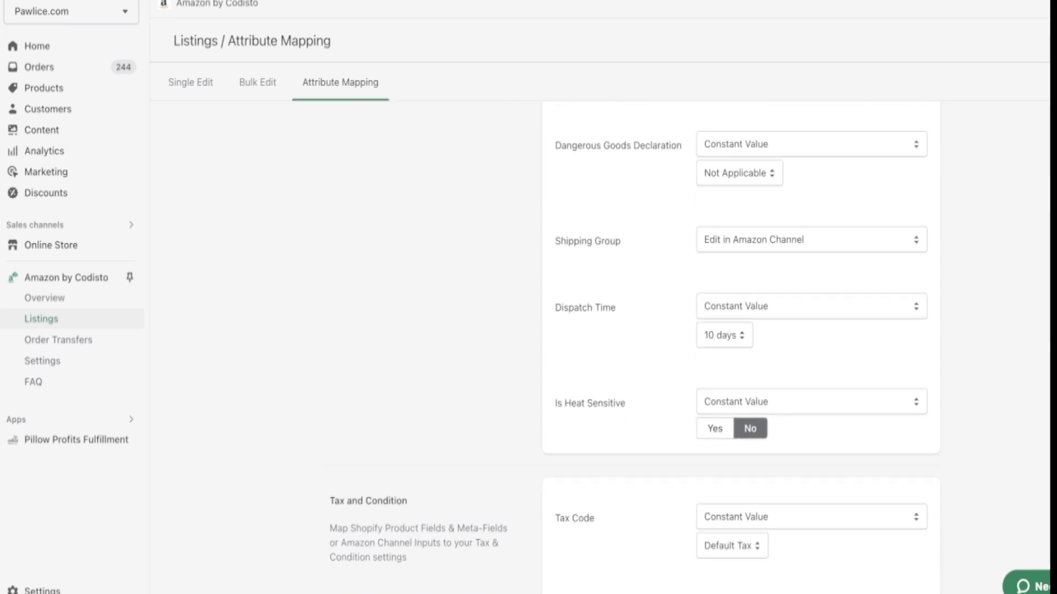
scroll(634, 347, "up", 20)
scroll(634, 347, "down", 5)
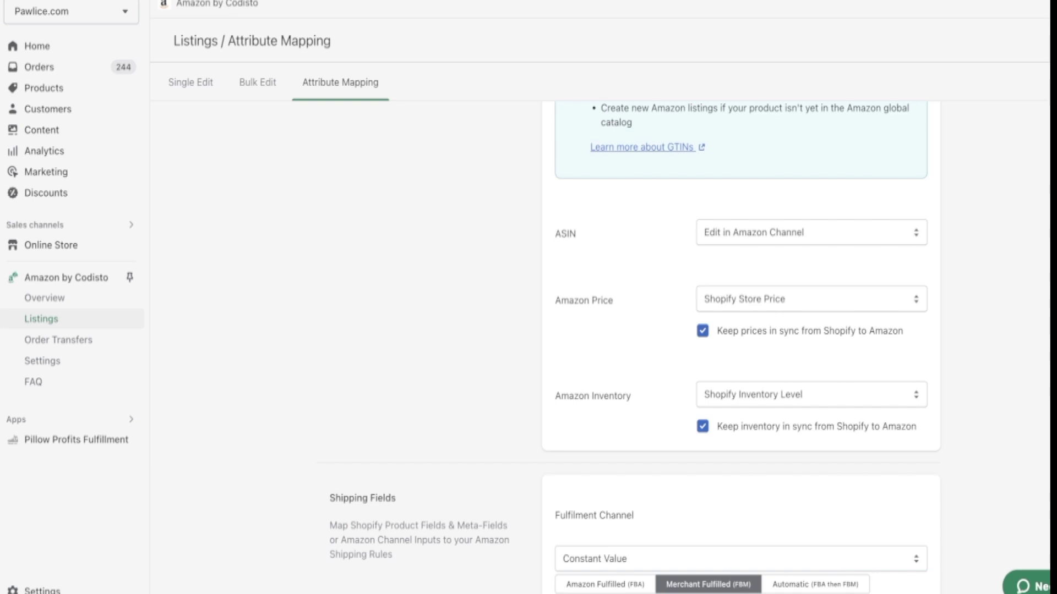
scroll(633, 348, "down", 17)
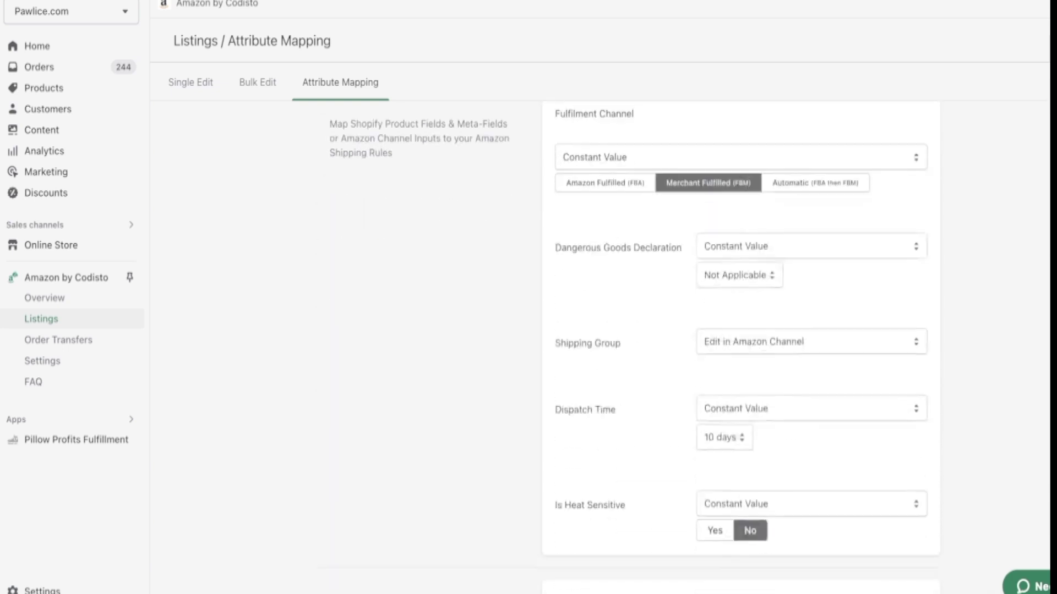
scroll(634, 348, "down", 20)
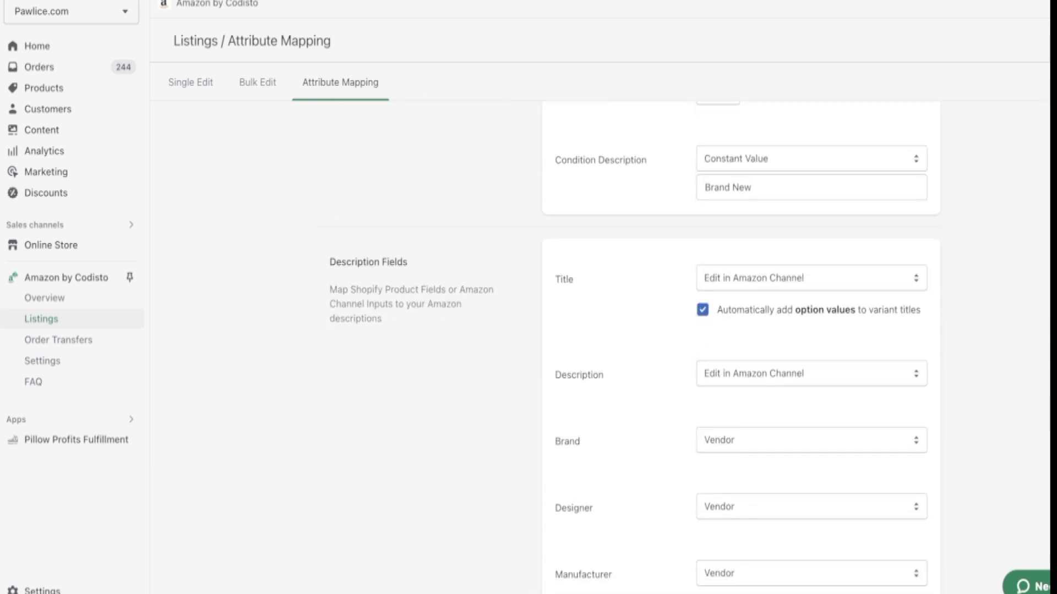
- Examine the remaining attribute mappings, including SEO, best offer and gift handling fields, and recheck the price, inventory and shipping mappings
scroll(634, 347, "down", 17)
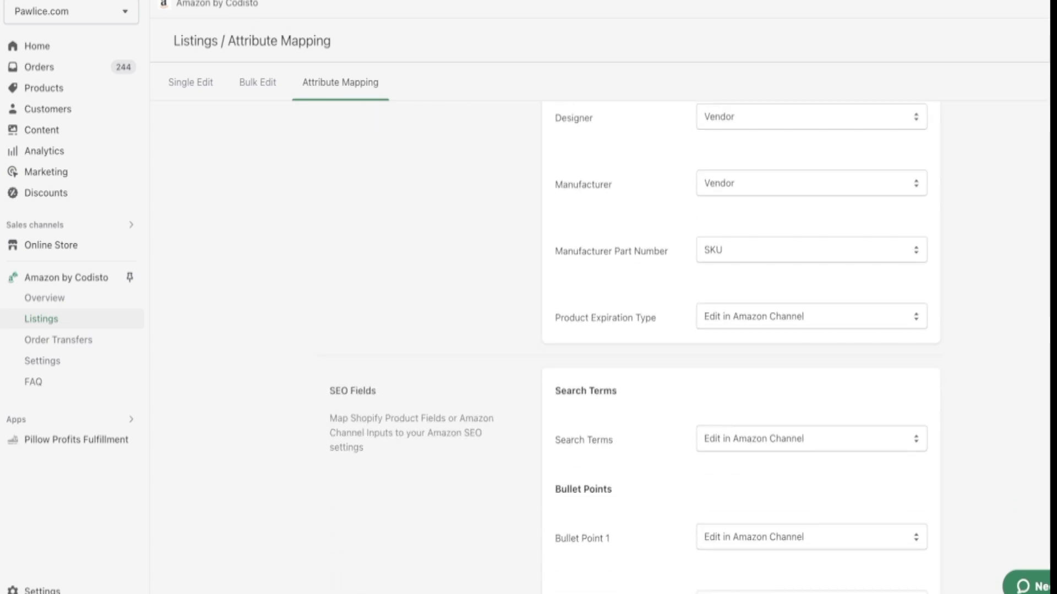
scroll(634, 348, "down", 20)
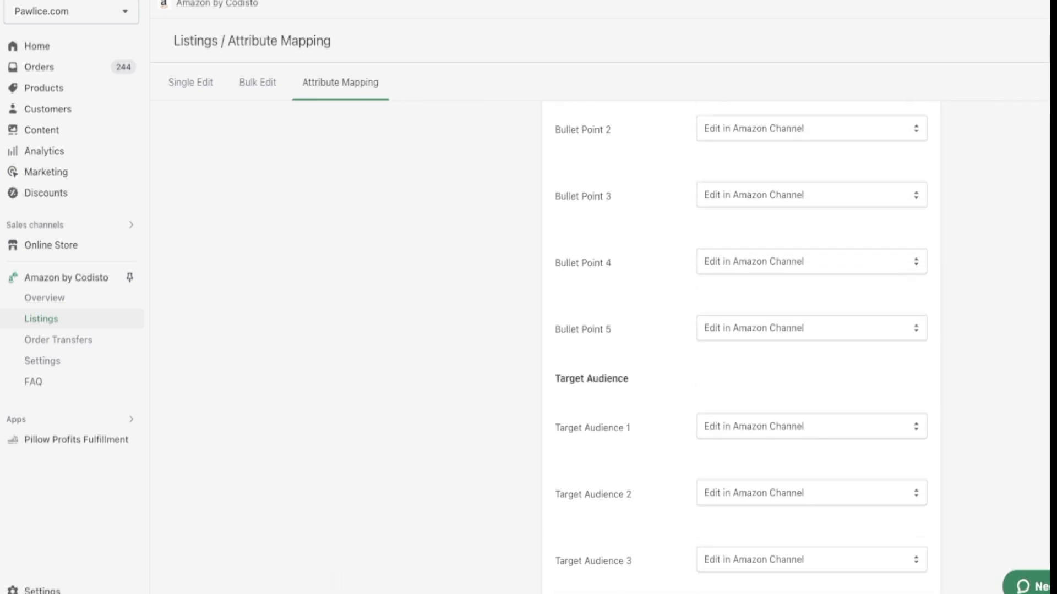
scroll(634, 347, "down", 20)
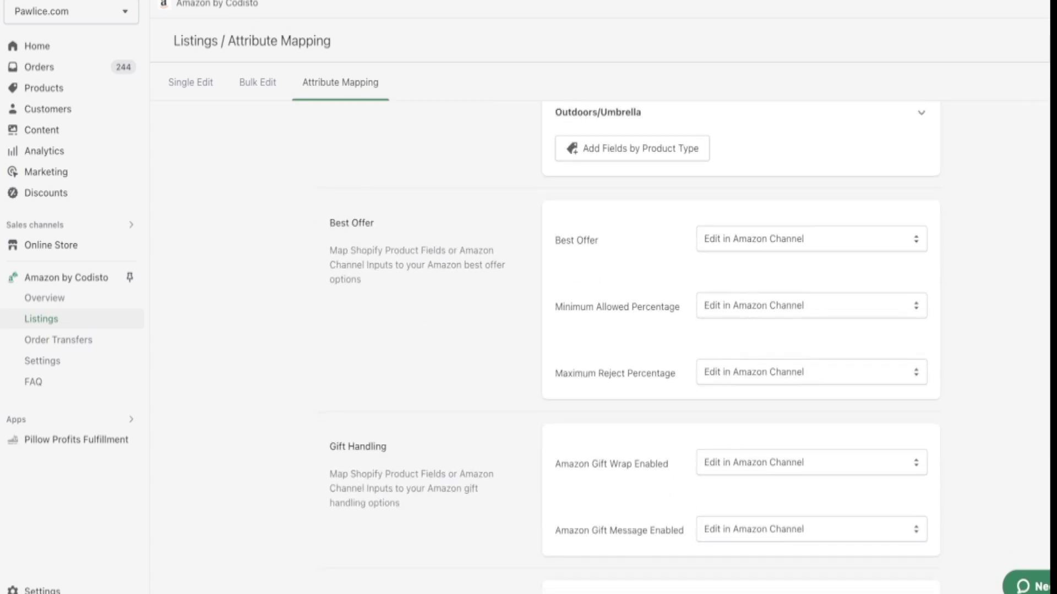
scroll(634, 347, "up", 20)
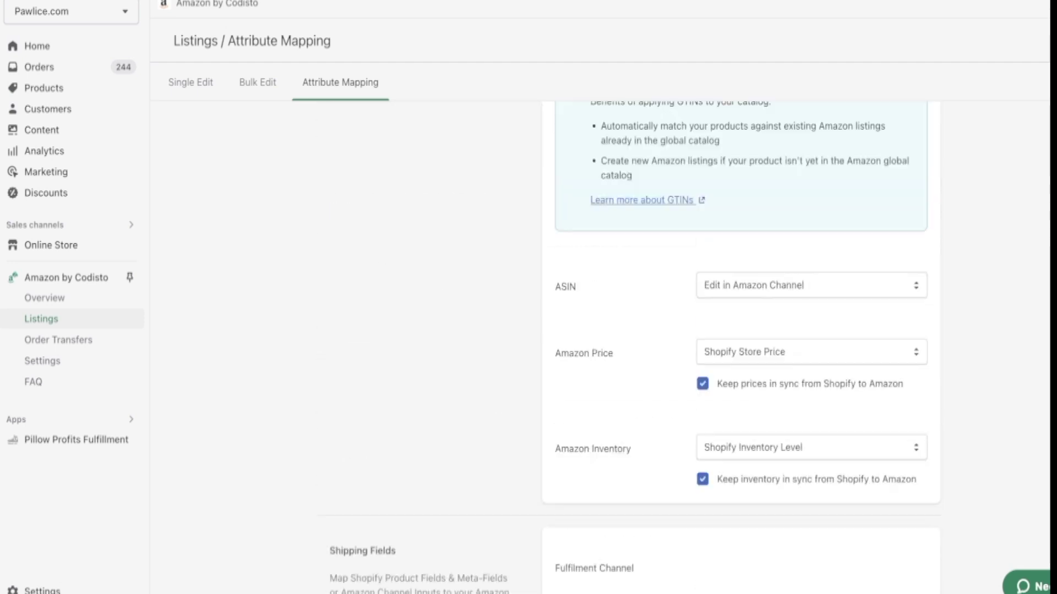
scroll(634, 348, "down", 3)
scroll(634, 347, "down", 15)
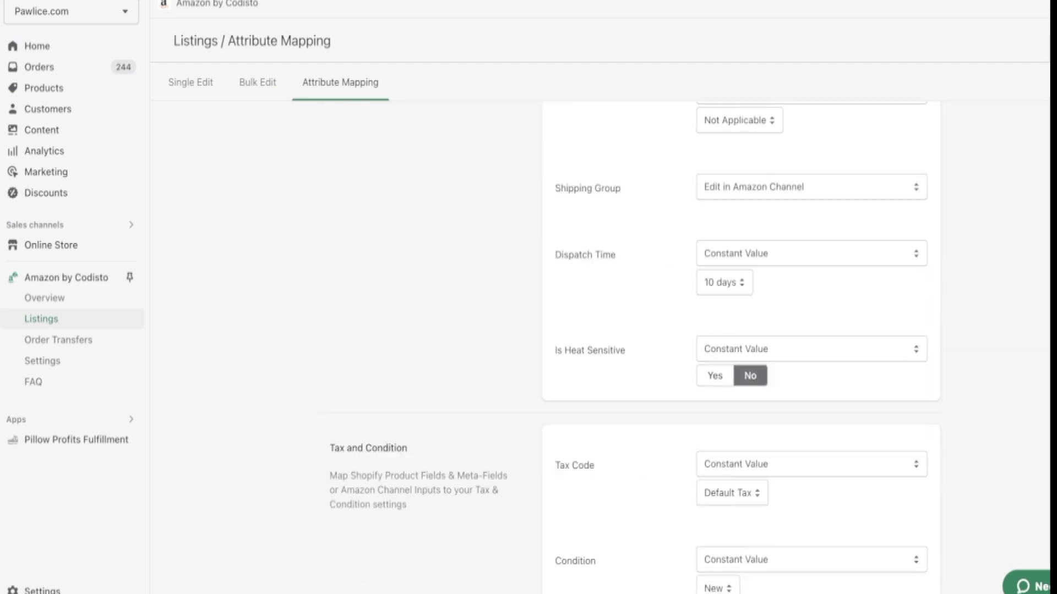
scroll(634, 348, "up", 10)
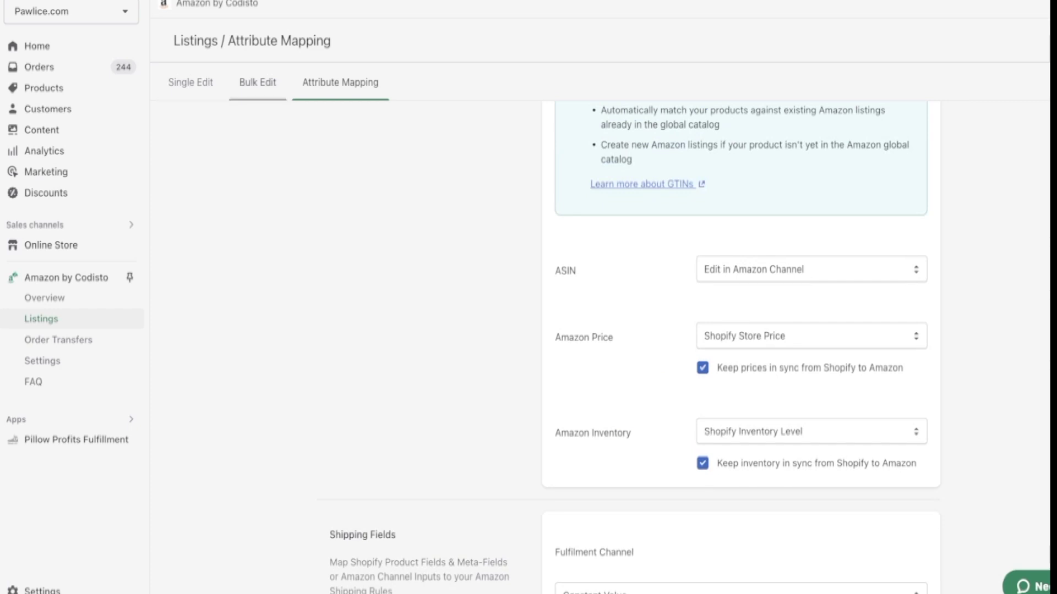
- Browse the product listings for single editing and open the inactive Hyacinth Macaw Print Tapestry listing
left_click(190, 82)
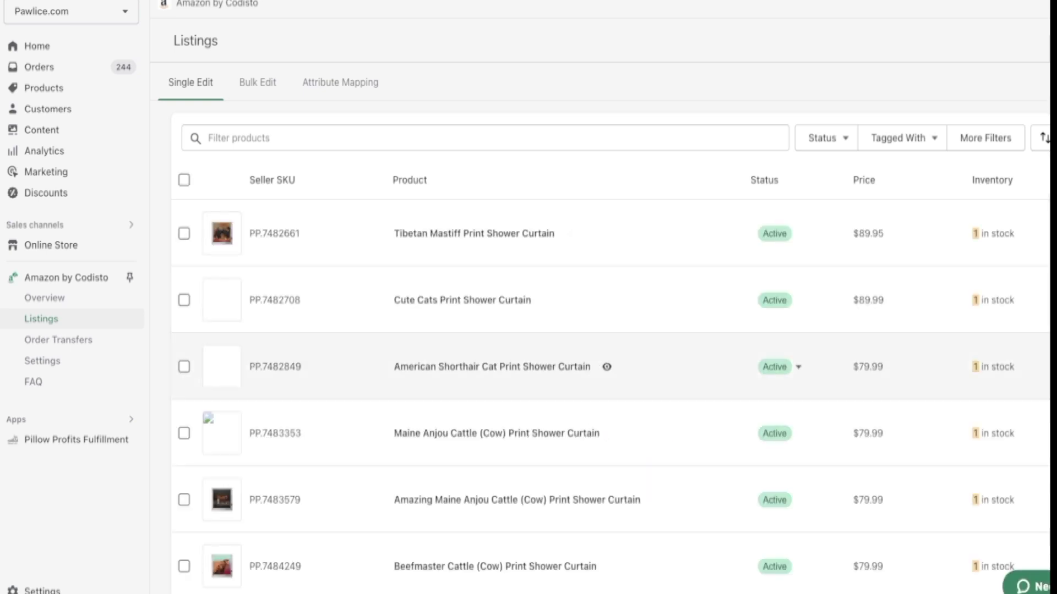
scroll(551, 499, "down", 10)
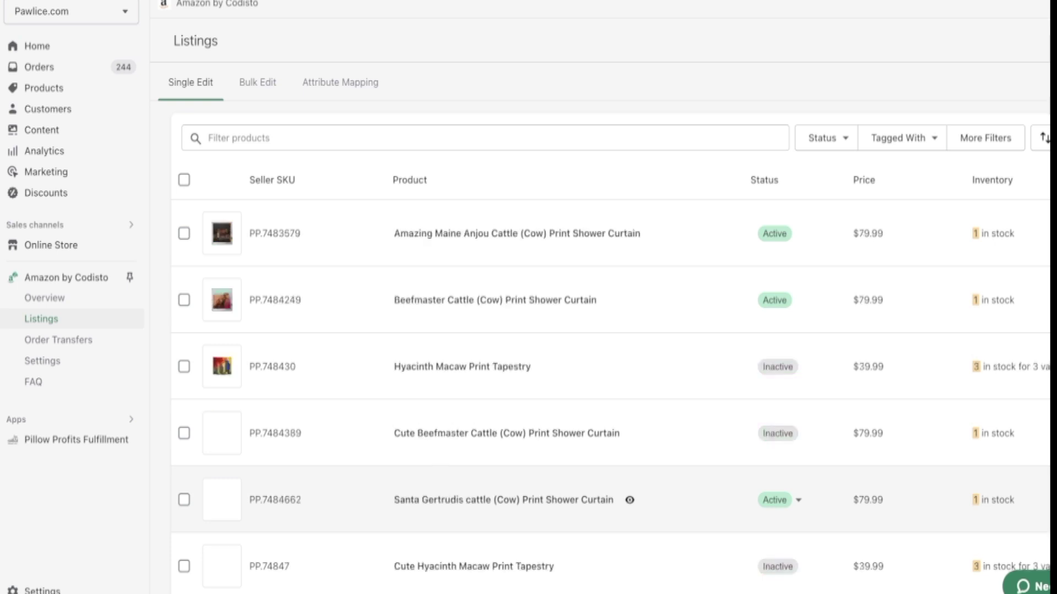
scroll(550, 499, "up", 8)
scroll(551, 500, "down", 3)
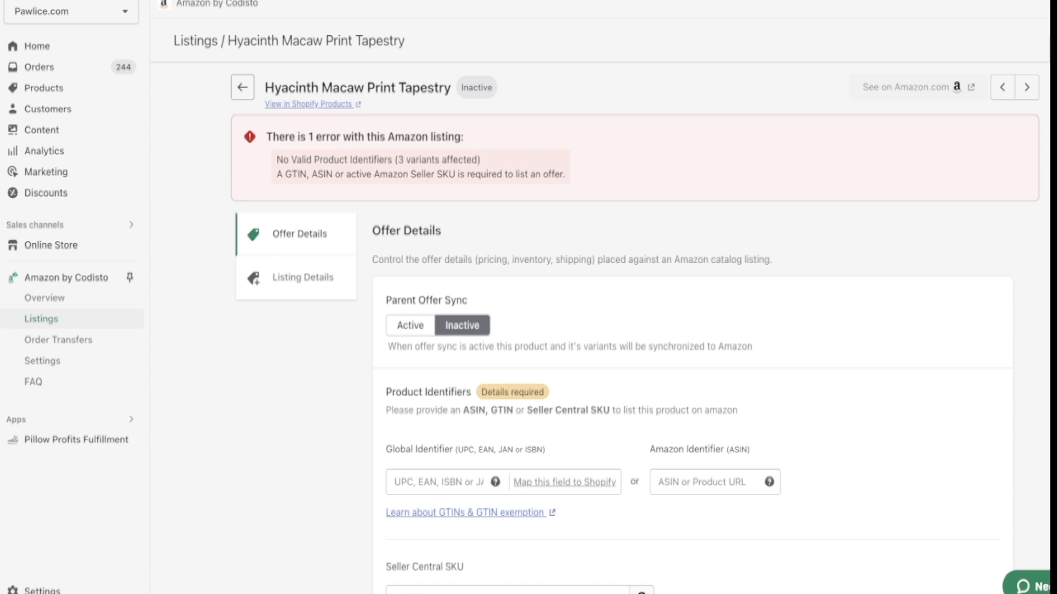
- Highlight parts of the tapestry listing's product identifier error and place the cursor in the empty Global Identifier field
left_click_drag(276, 174, 357, 174)
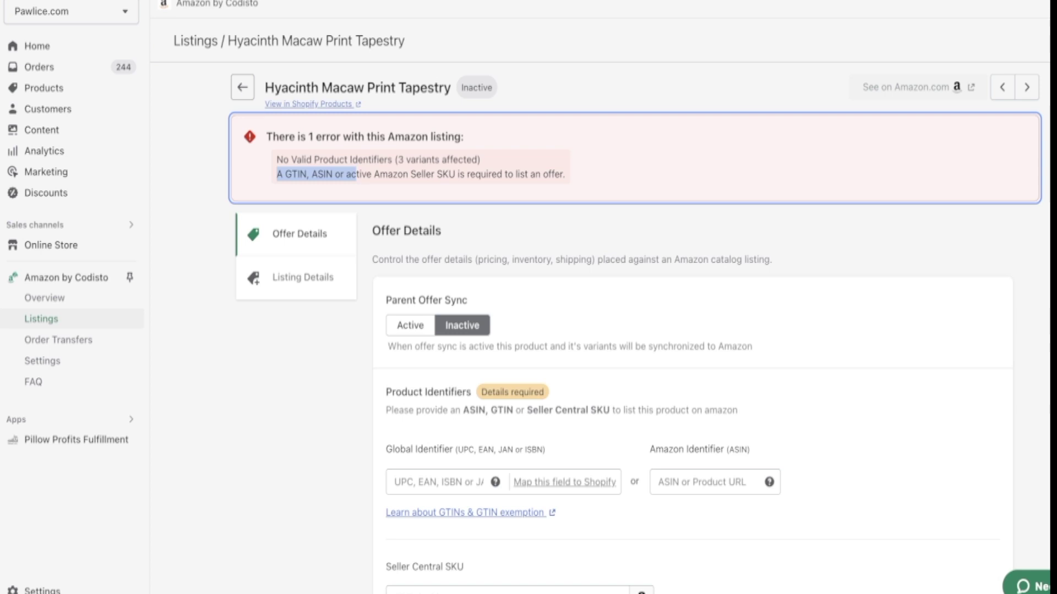
left_click(356, 174)
left_click_drag(480, 160, 426, 160)
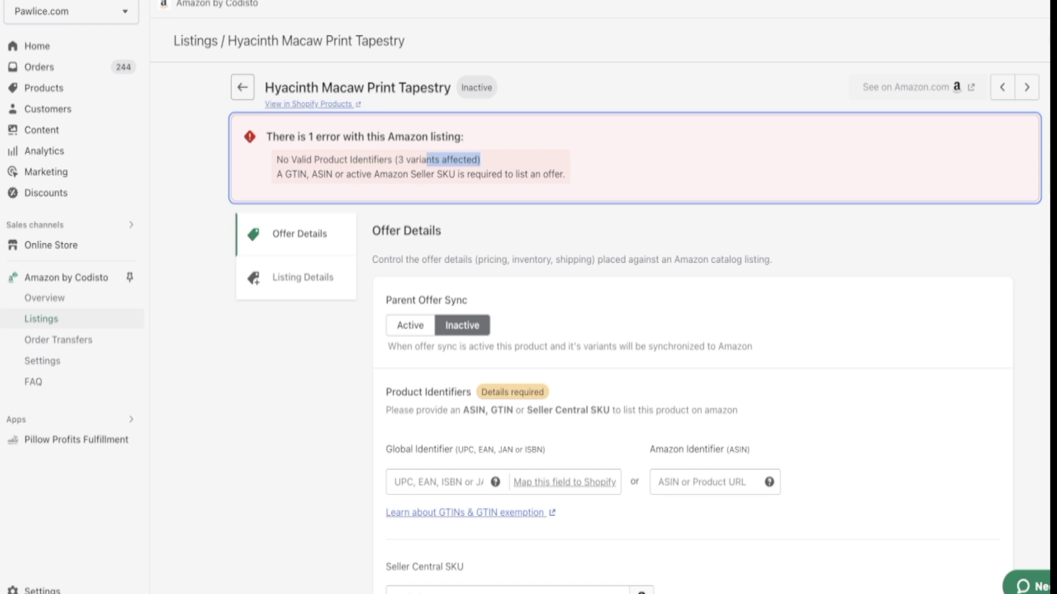
scroll(600, 297, "down", 1)
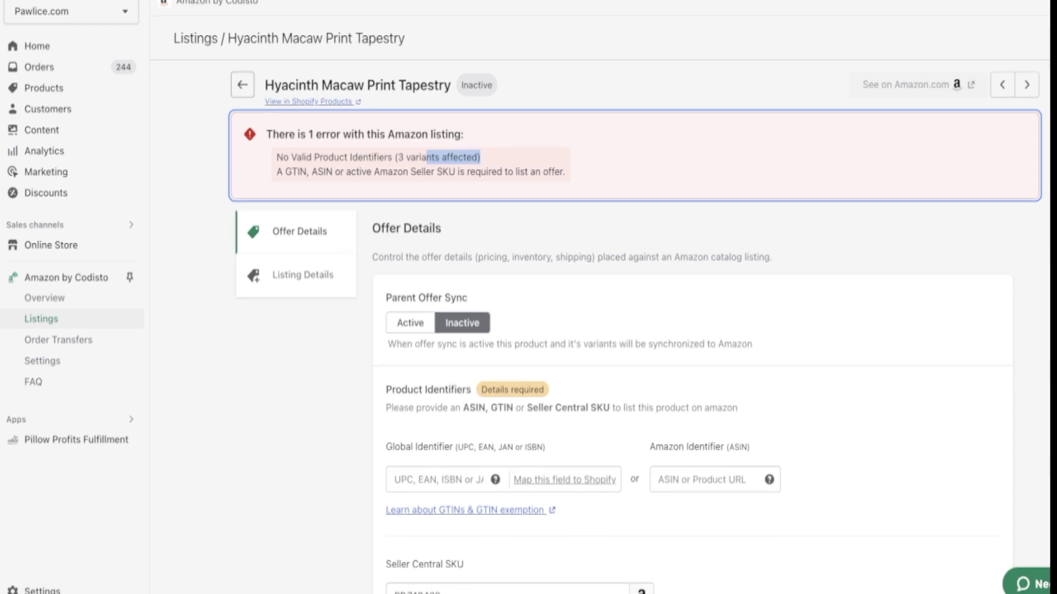
scroll(600, 297, "up", 1)
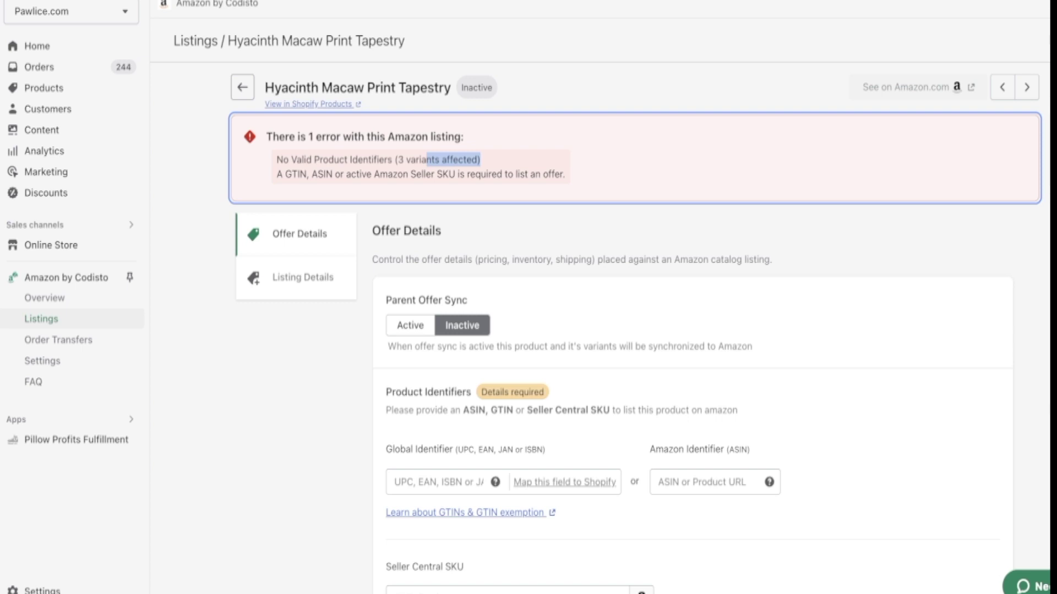
left_click(435, 482)
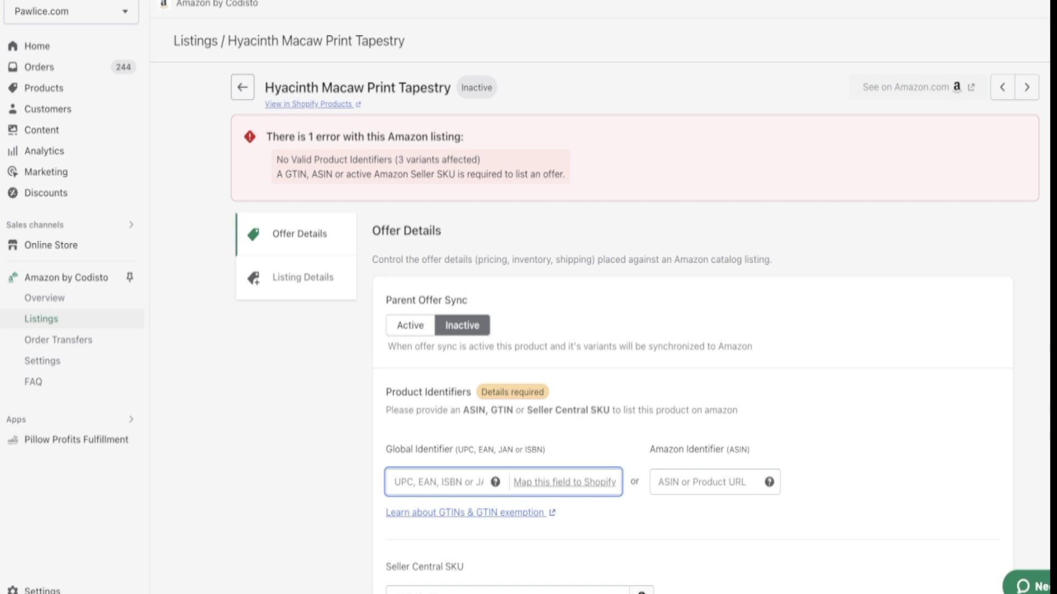
- Switch to the UPC EAN barcode store, compare the barcode packages and highlight the sale price of the 100-barcode package
scroll(700, 403, "down", 1)
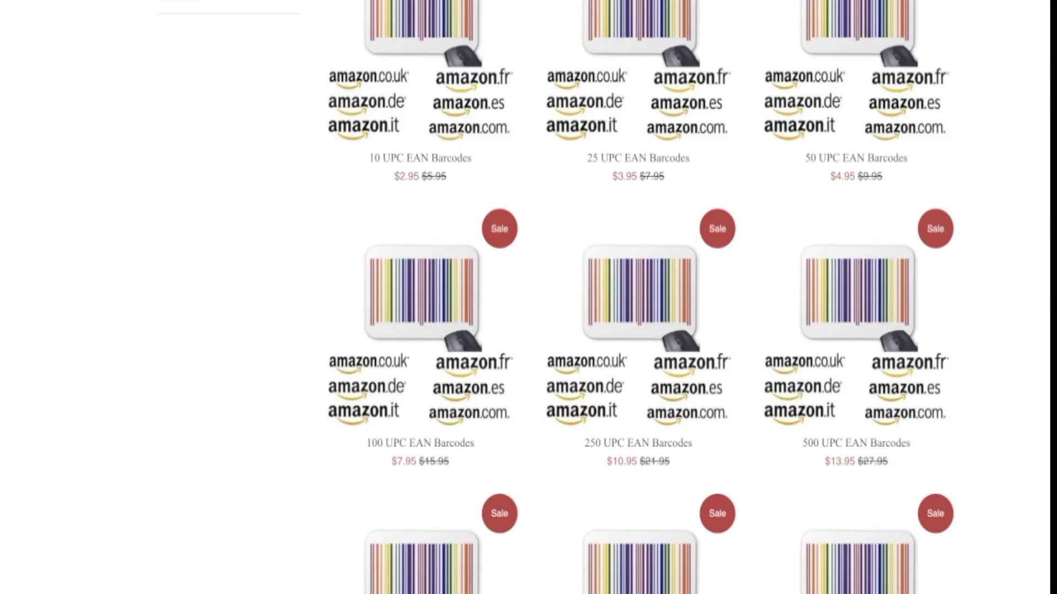
scroll(556, 297, "up", 4)
scroll(556, 297, "down", 1)
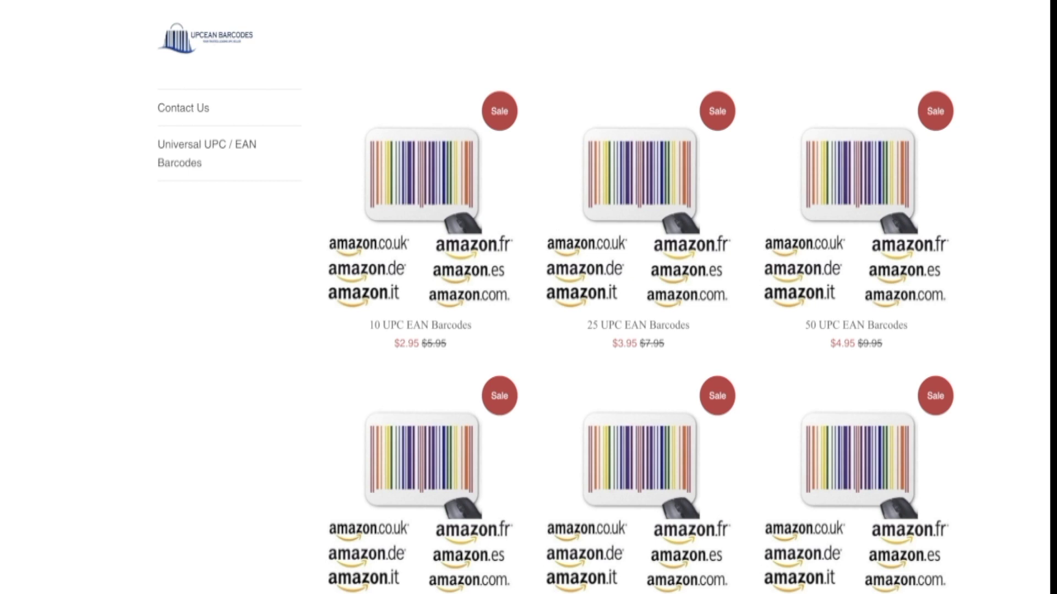
scroll(555, 297, "down", 1)
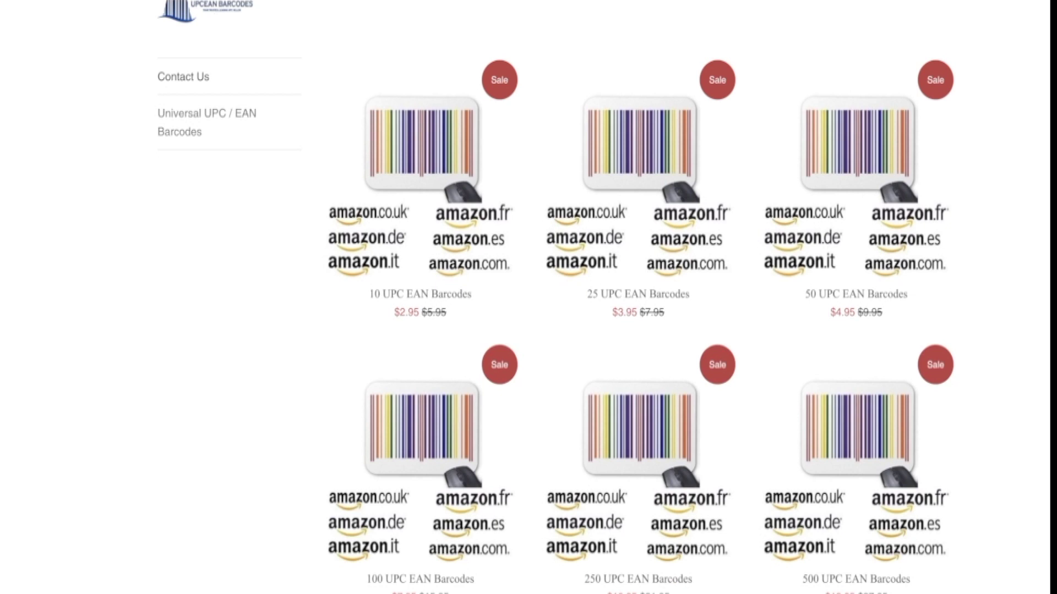
scroll(556, 297, "down", 3)
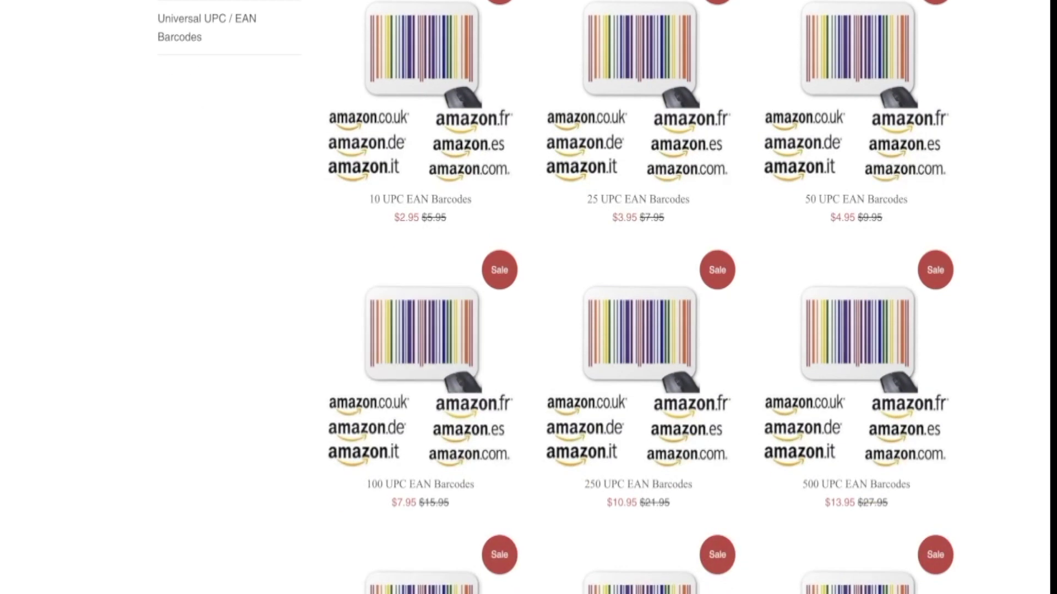
scroll(556, 297, "down", 9)
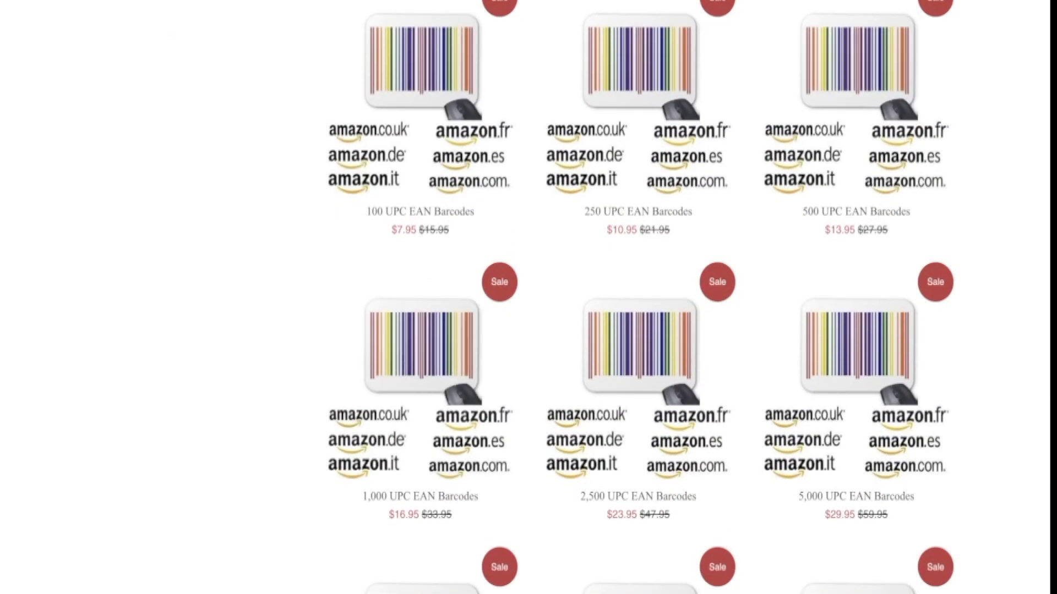
scroll(641, 297, "down", 10)
scroll(642, 297, "down", 3)
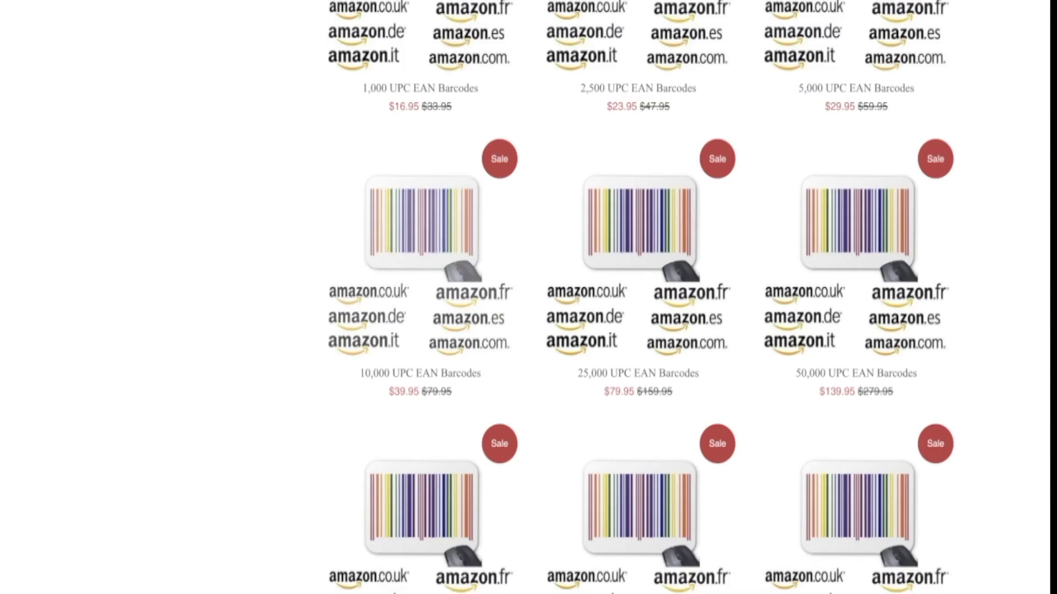
scroll(640, 297, "up", 4)
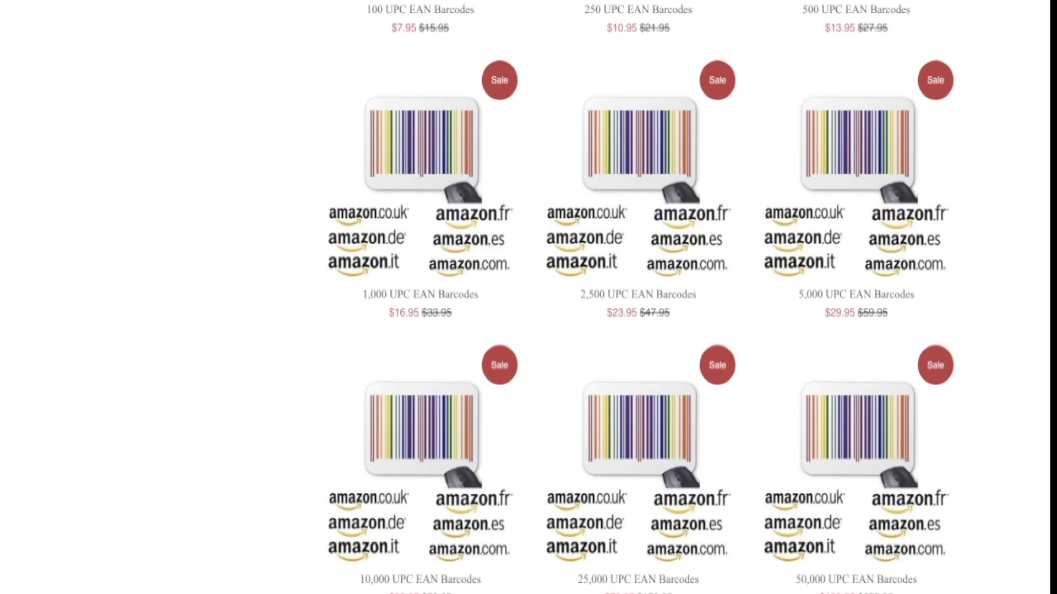
scroll(638, 297, "up", 3)
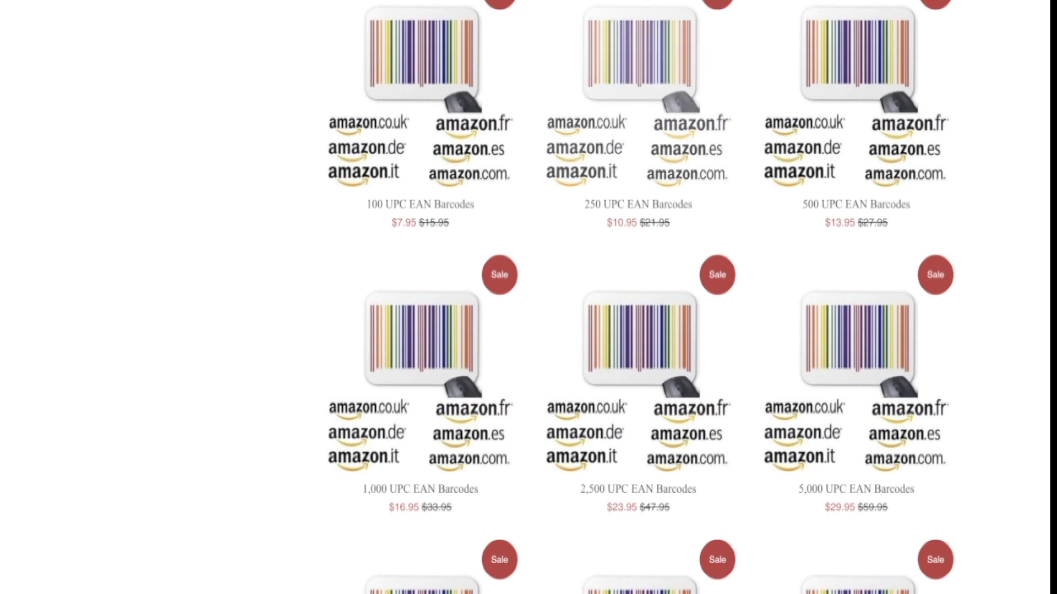
left_click_drag(392, 223, 416, 223)
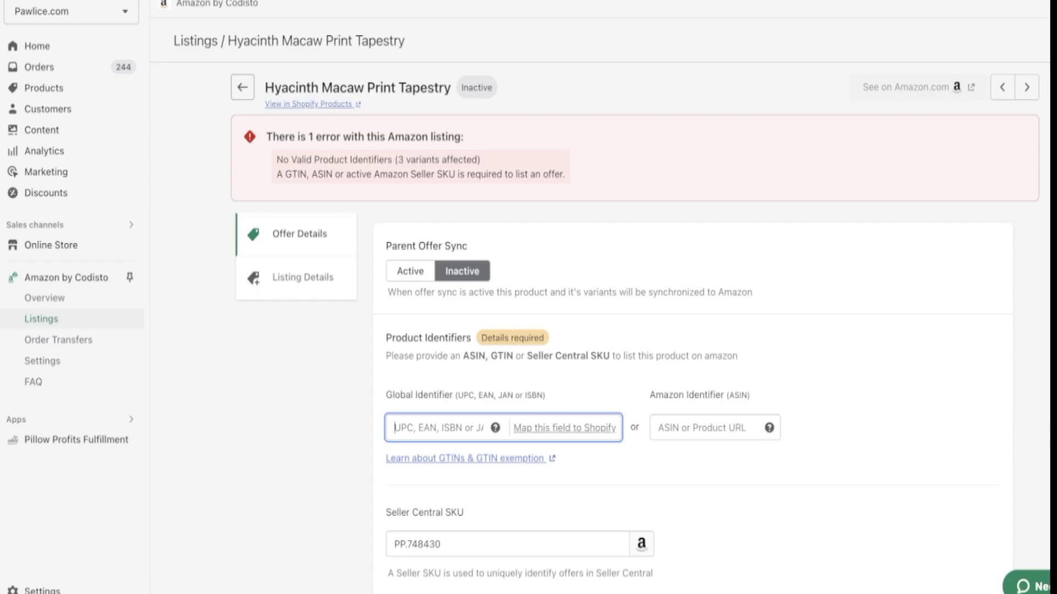
- Return to the tapestry's Amazon listing and examine its Seller Central SKU, variants and the price's rounding options
scroll(701, 403, "down", 3)
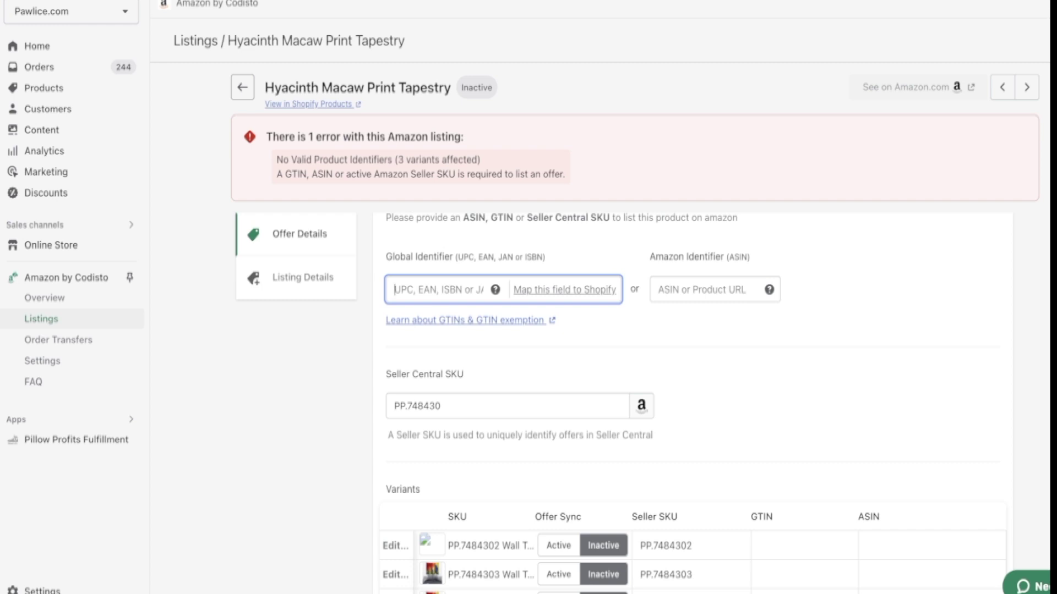
scroll(692, 363, "down", 3)
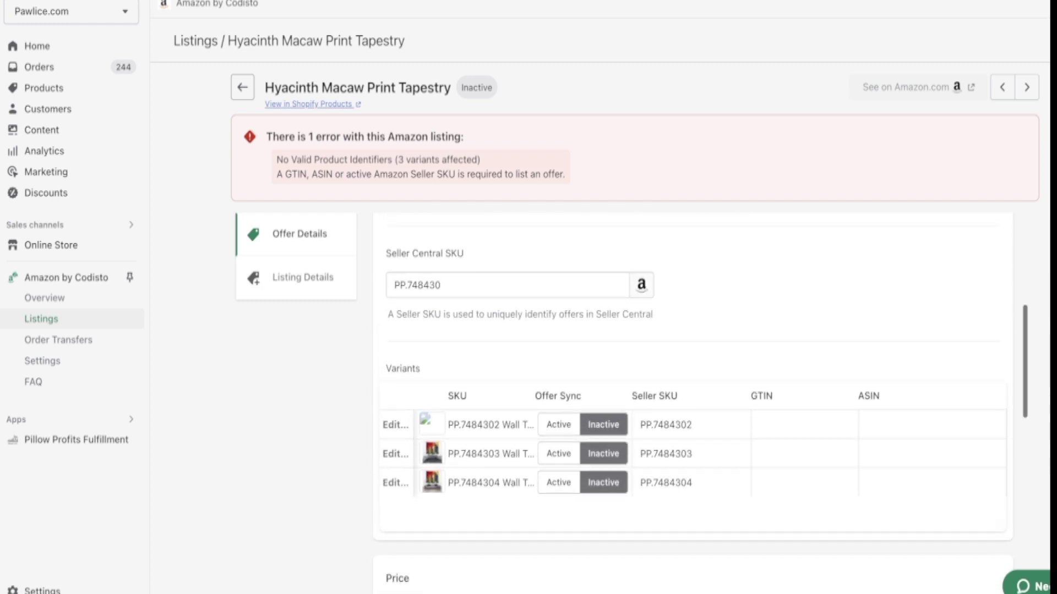
scroll(692, 363, "down", 5)
scroll(692, 363, "down", 1)
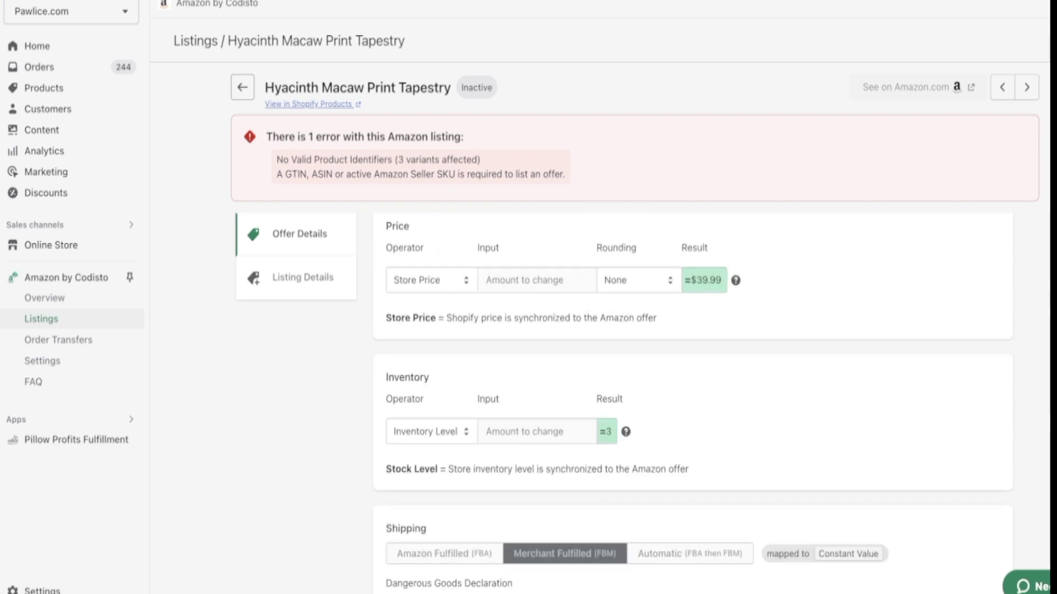
scroll(692, 401, "down", 1)
scroll(692, 401, "up", 1)
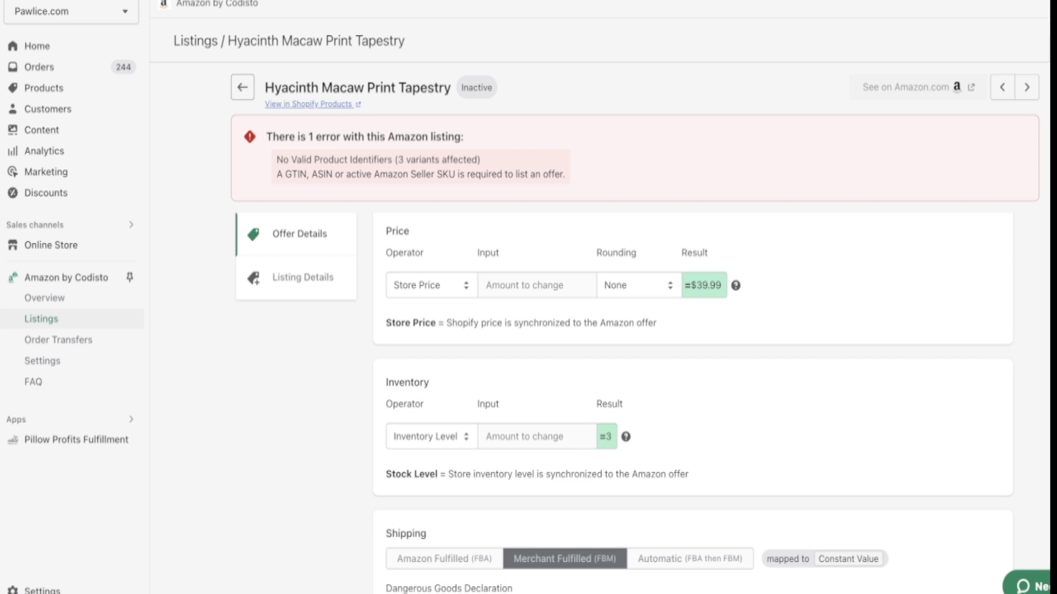
left_click(637, 285)
left_click(638, 285)
scroll(693, 402, "up", 4)
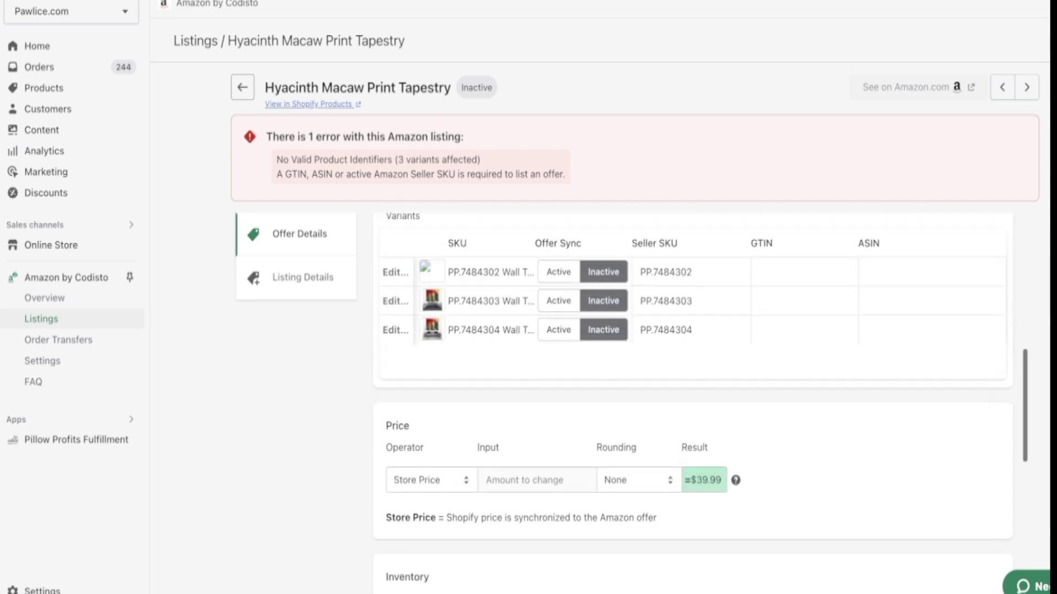
- Review the inventory and shipping settings in the tapestry's offer details
scroll(692, 402, "down", 3)
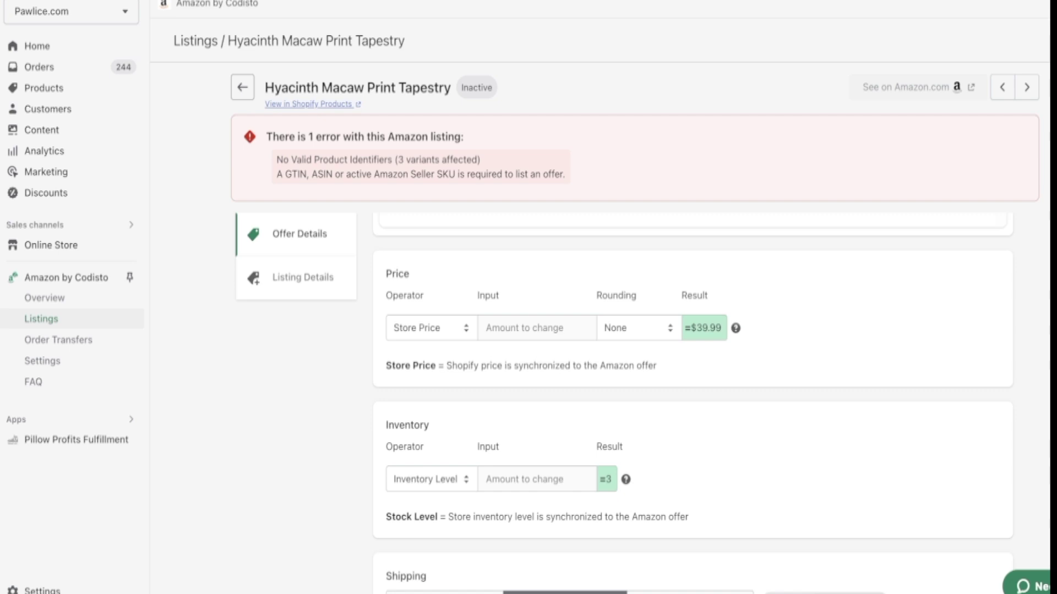
scroll(692, 404, "down", 5)
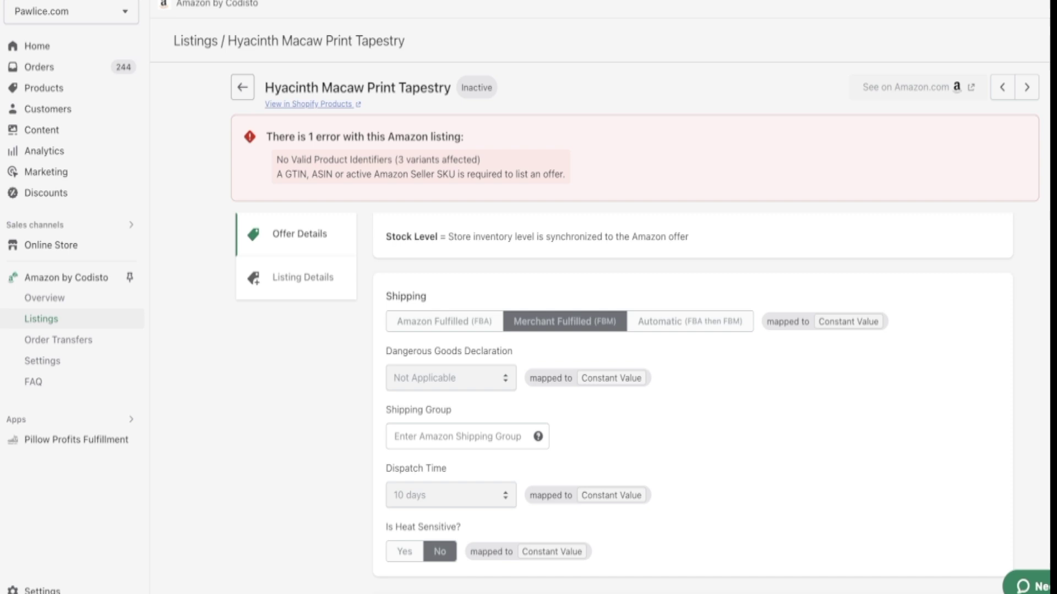
scroll(692, 404, "down", 2)
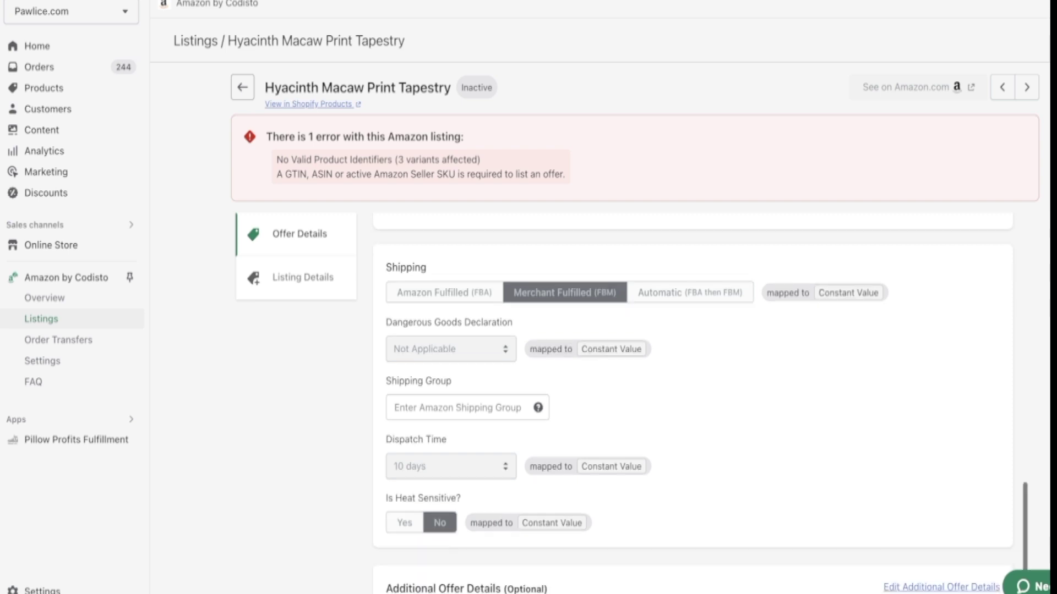
scroll(692, 403, "up", 1)
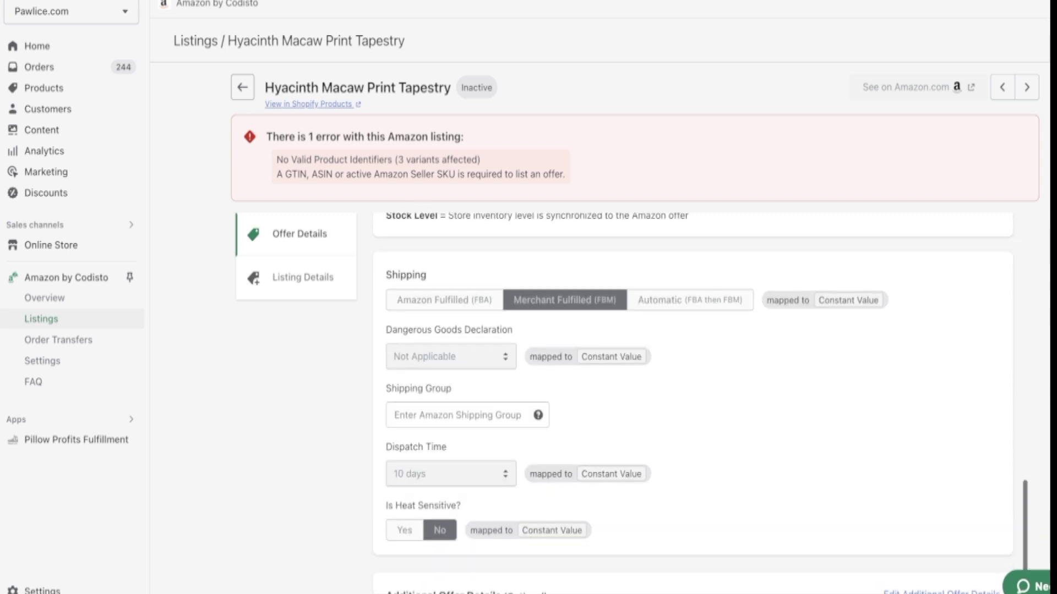
scroll(692, 403, "up", 6)
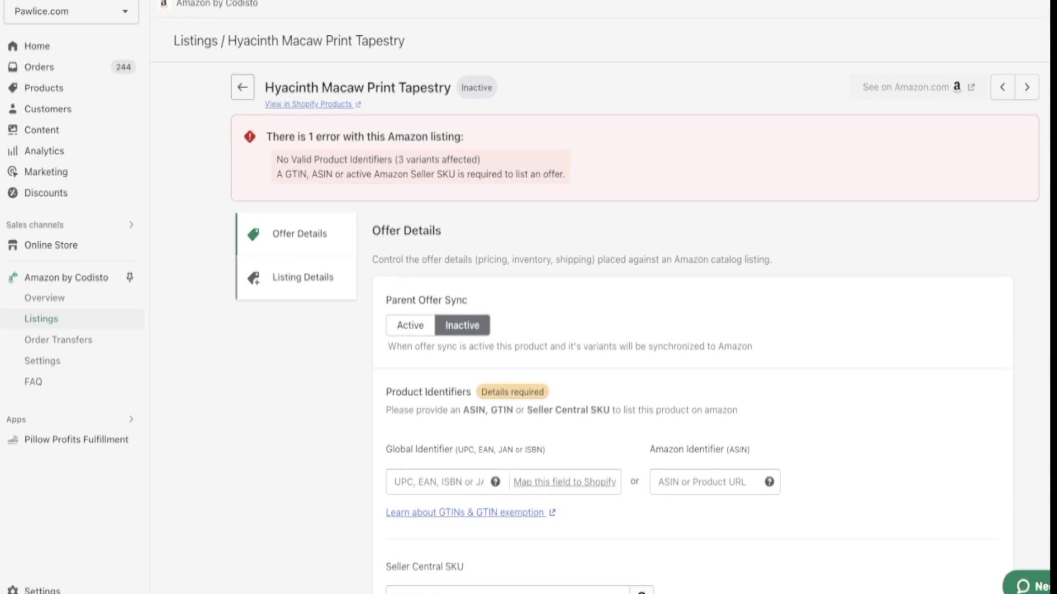
- Open the tapestry's Listing Details and examine the category, title, search terms and bullet point fields
left_click(302, 277)
scroll(692, 403, "down", 3)
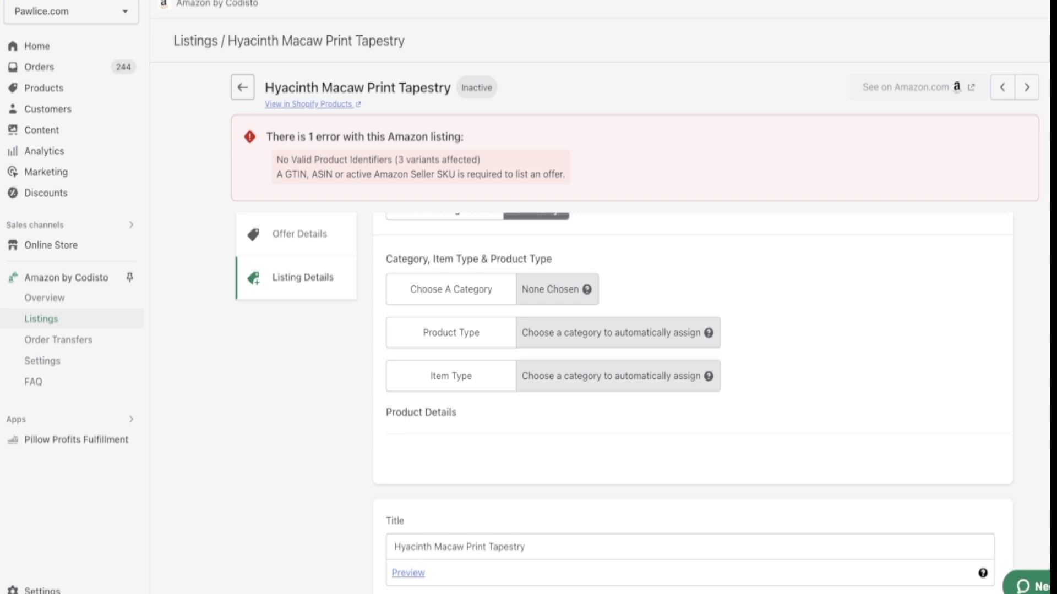
scroll(692, 402, "down", 8)
scroll(693, 401, "down", 8)
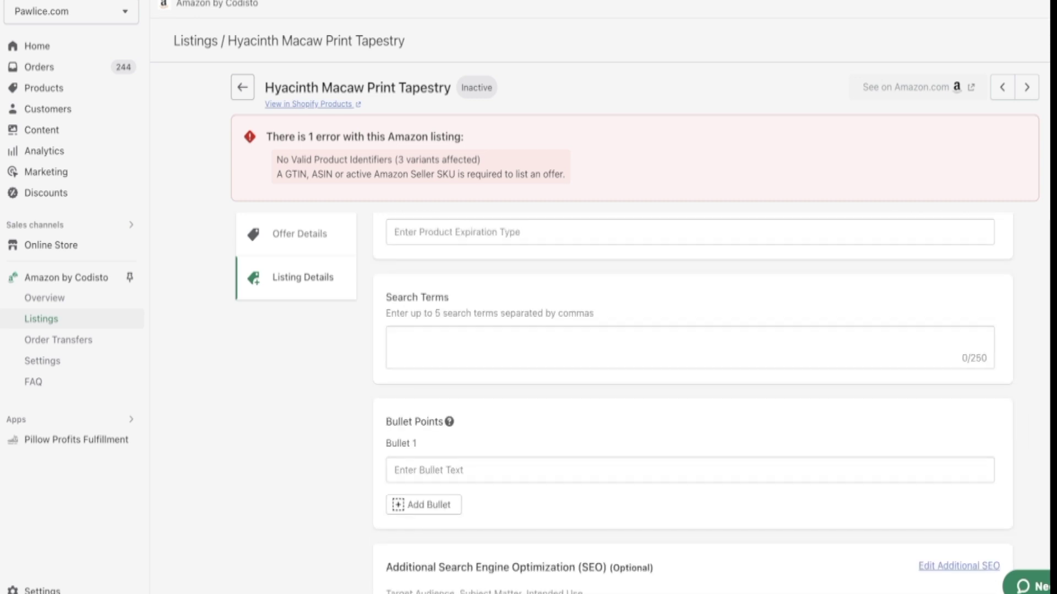
- Leave the tapestry's listing, open Attribute Mapping and review the offer, shipping and tax field mappings
left_click(242, 87)
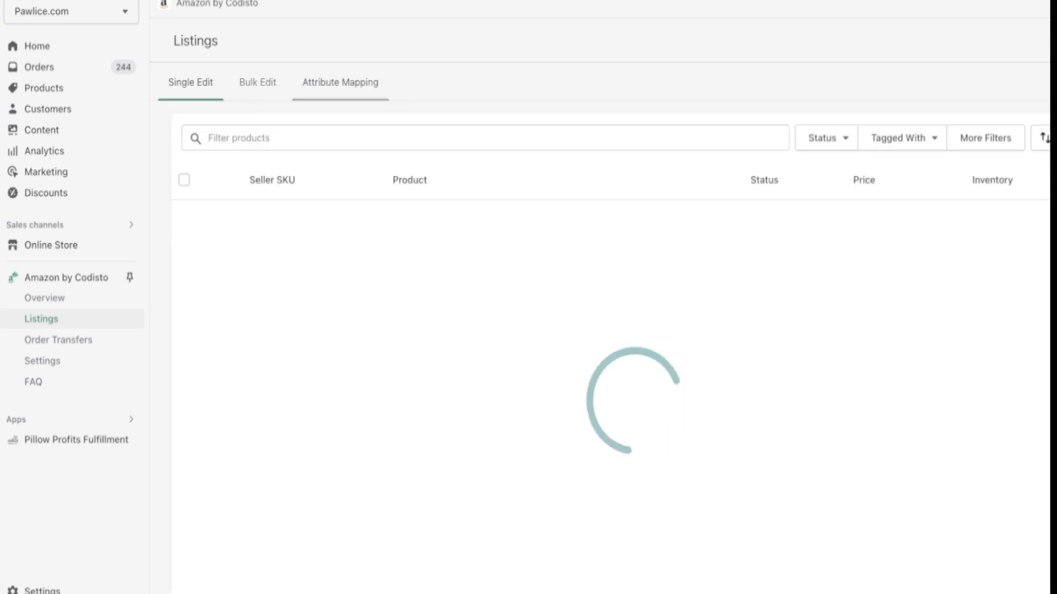
left_click(340, 82)
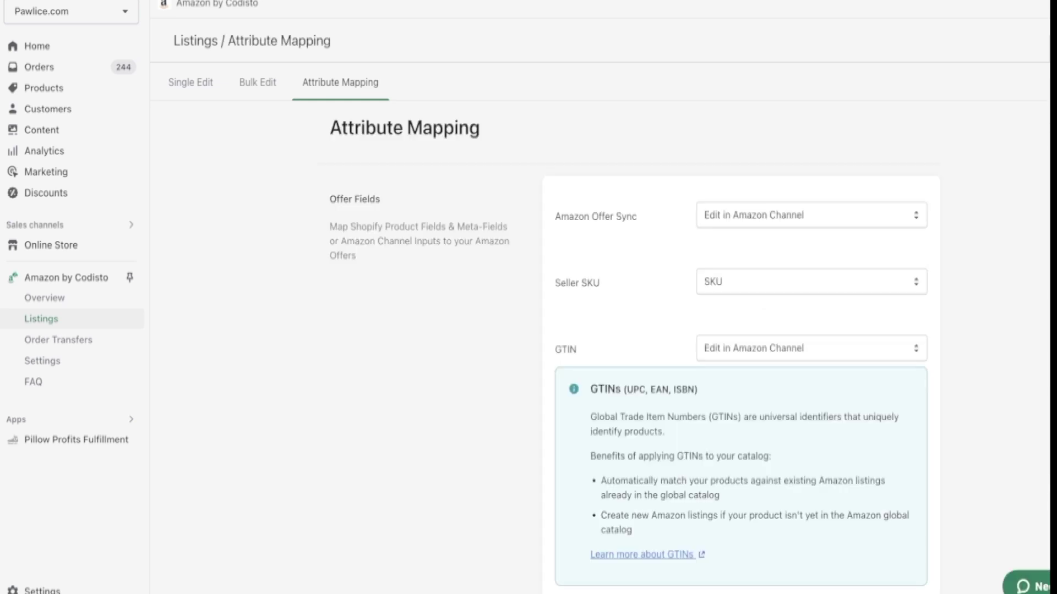
scroll(634, 353, "down", 2)
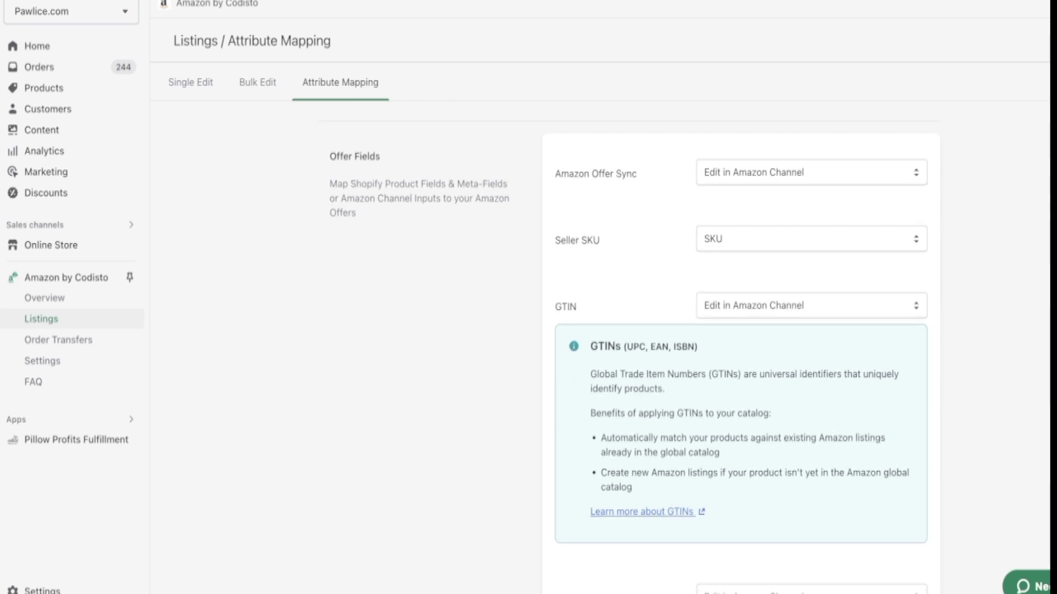
scroll(634, 353, "down", 10)
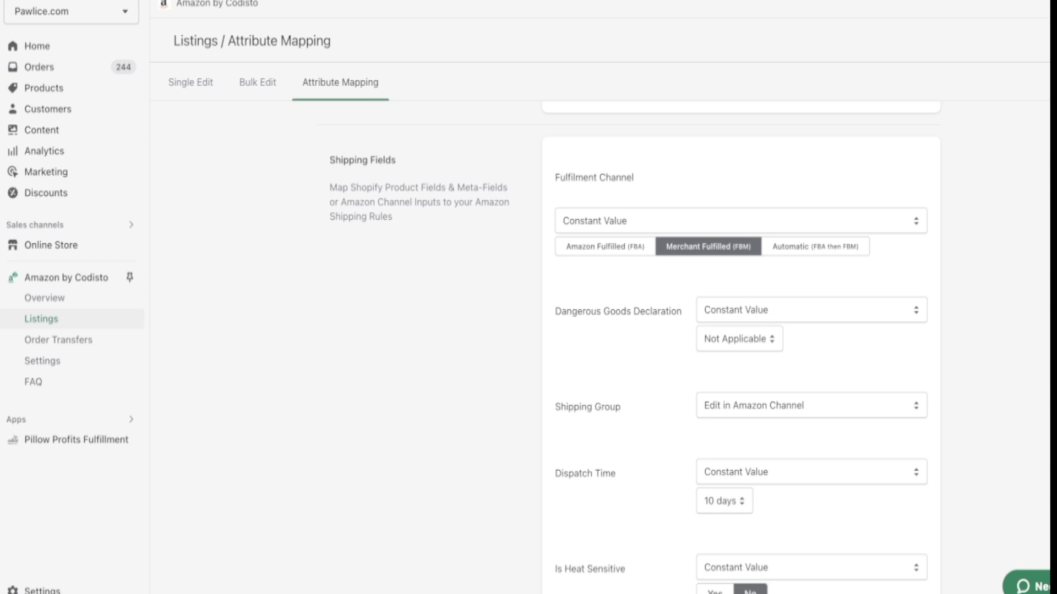
scroll(634, 352, "down", 3)
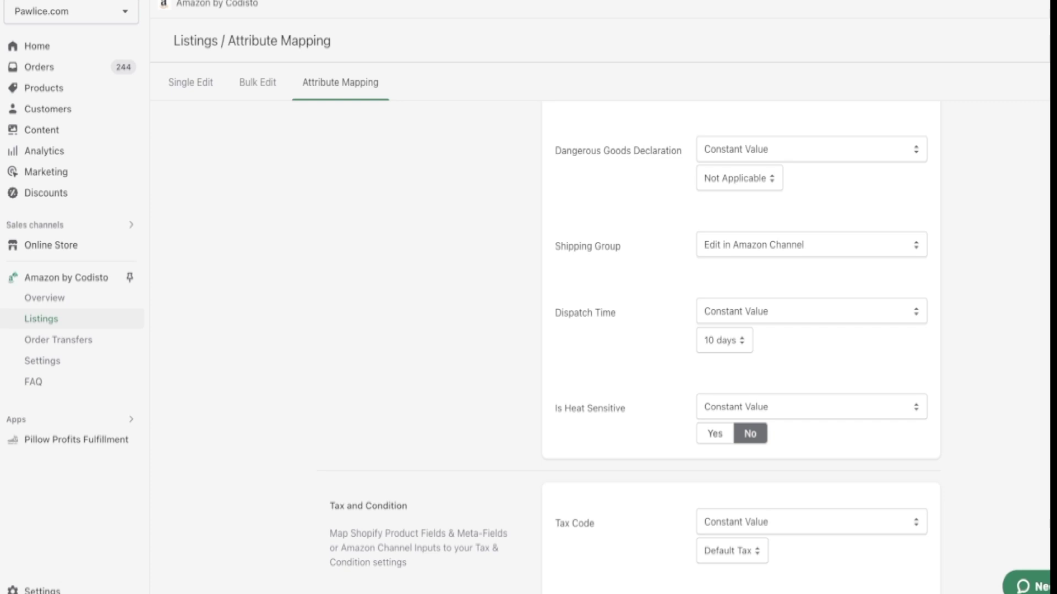
scroll(634, 352, "down", 1)
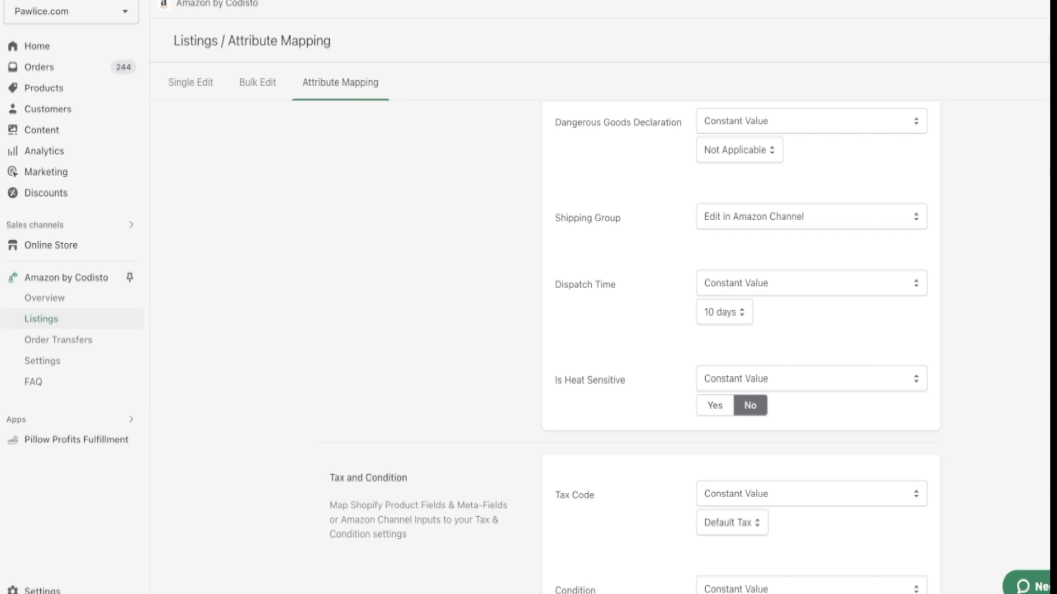
- Check the Dispatch Time value in the shipping fields and review the Amazon price and inventory sync mappings
left_click(724, 312)
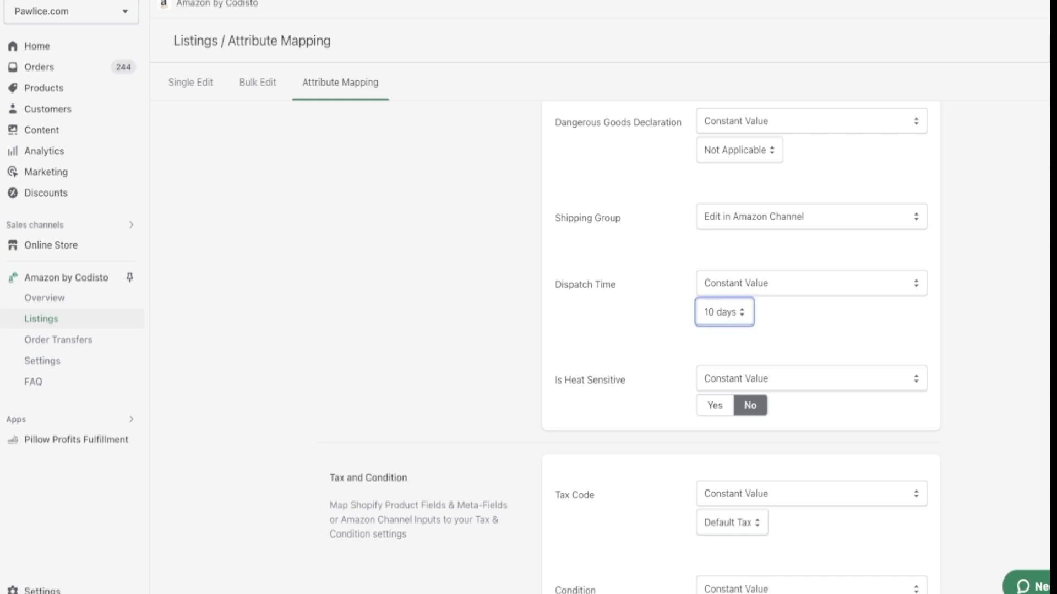
scroll(634, 340, "down", 6)
scroll(634, 340, "up", 15)
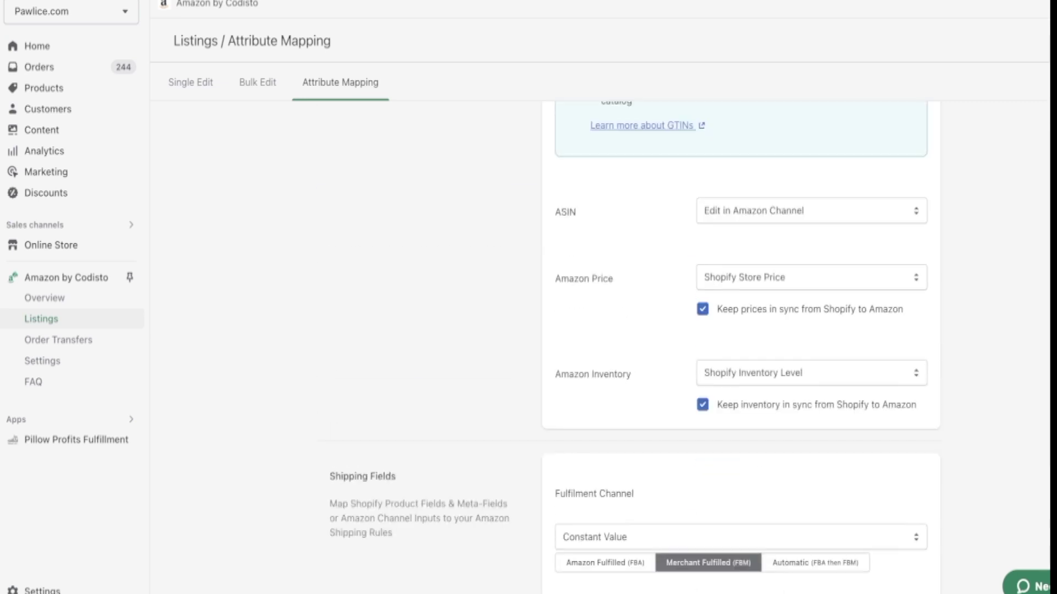
scroll(634, 339, "up", 8)
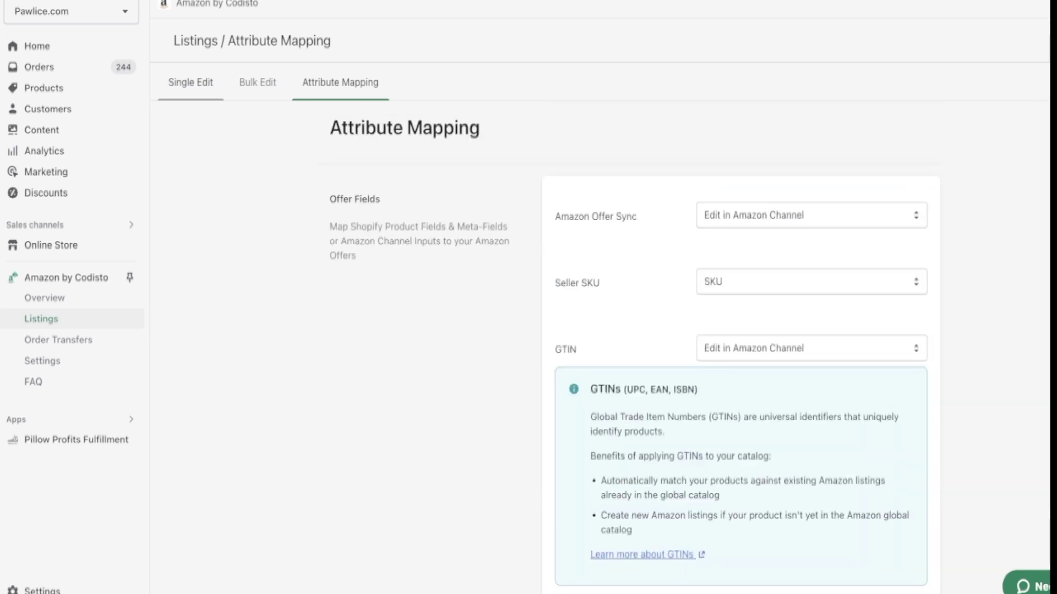
- Open the product listings for single editing and browse the products with their statuses, prices and inventory
left_click(190, 82)
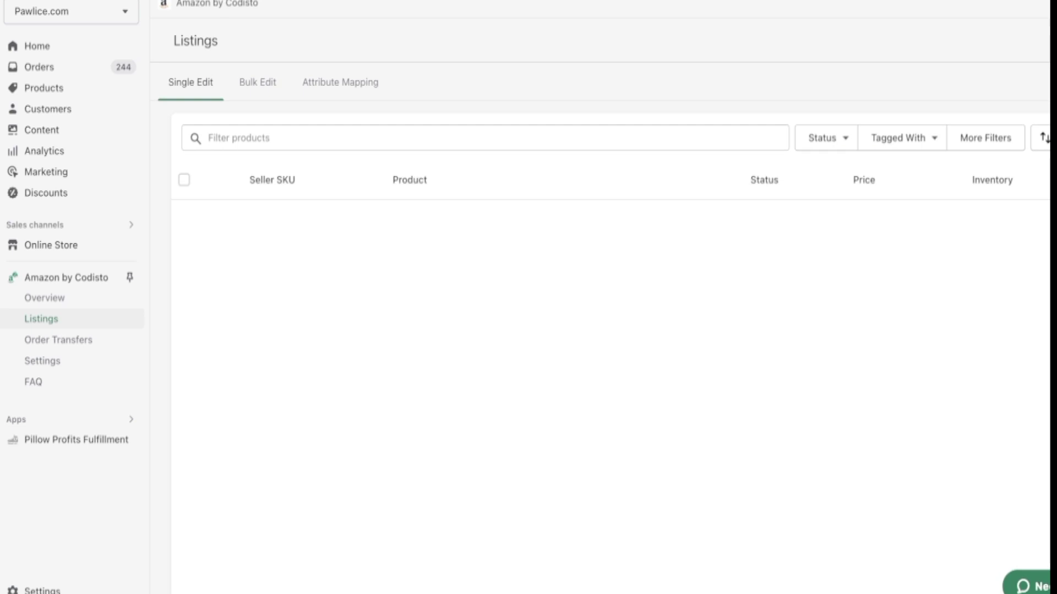
scroll(575, 233, "up", 1)
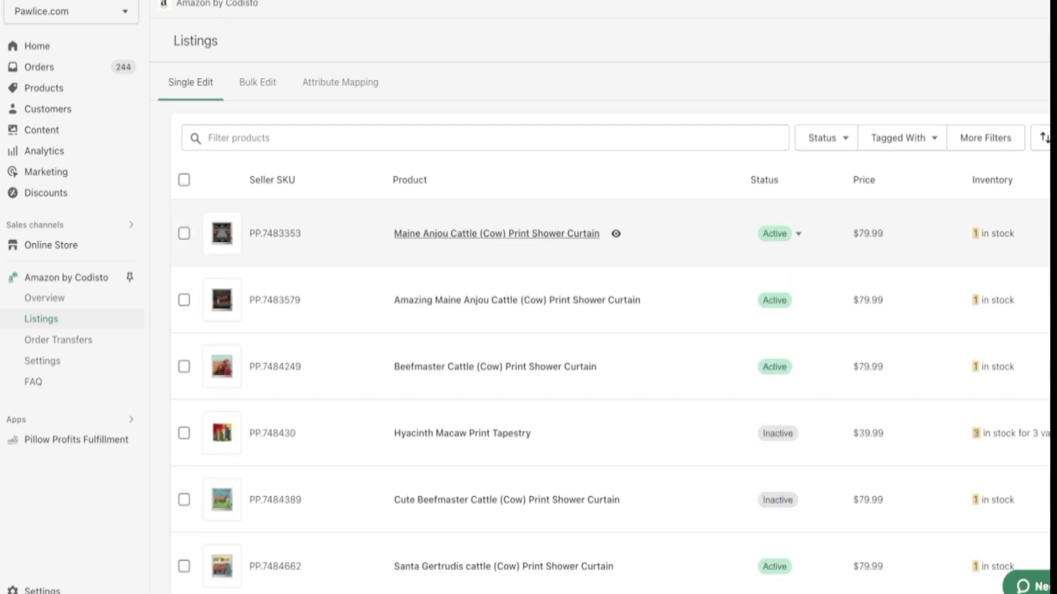
scroll(575, 234, "down", 7)
scroll(523, 234, "down", 10)
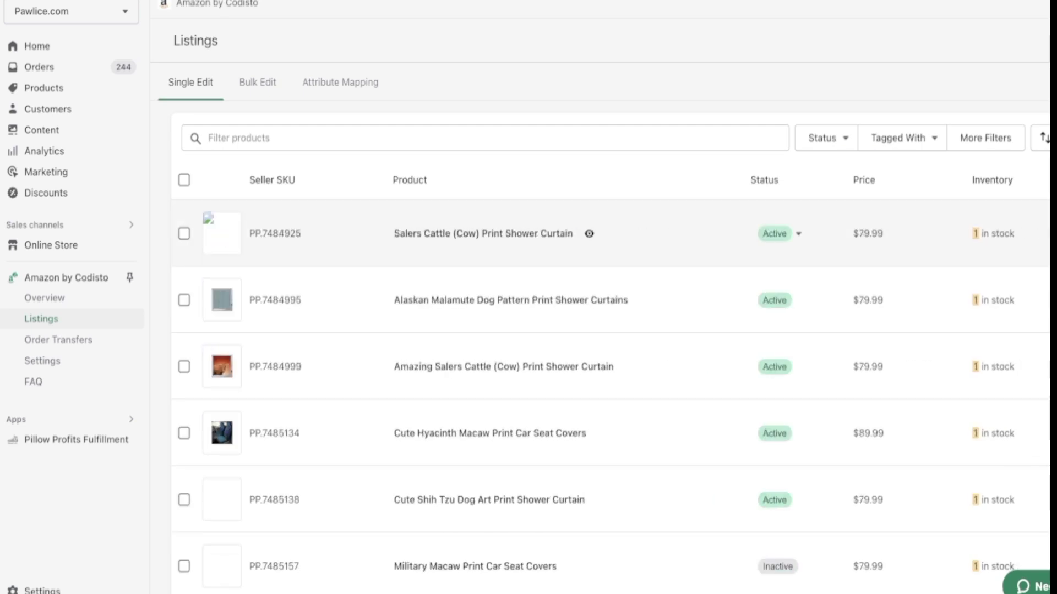
scroll(578, 233, "down", 2)
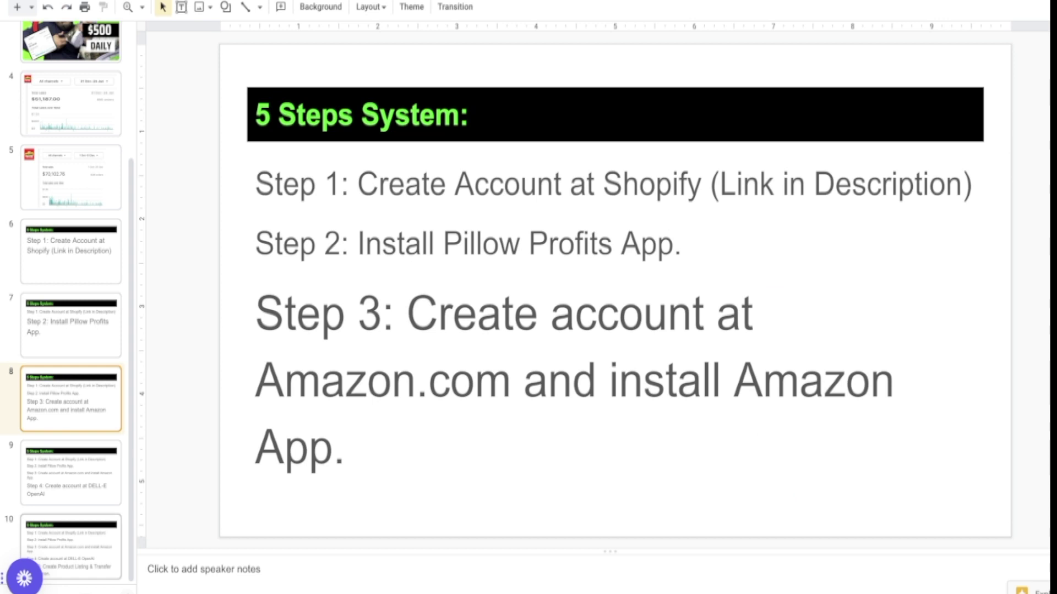
- Switch to the Google Slides presentation, show the Step 4 and Step 5 slides and highlight "Amazon.com" in Step 3
left_click(70, 472)
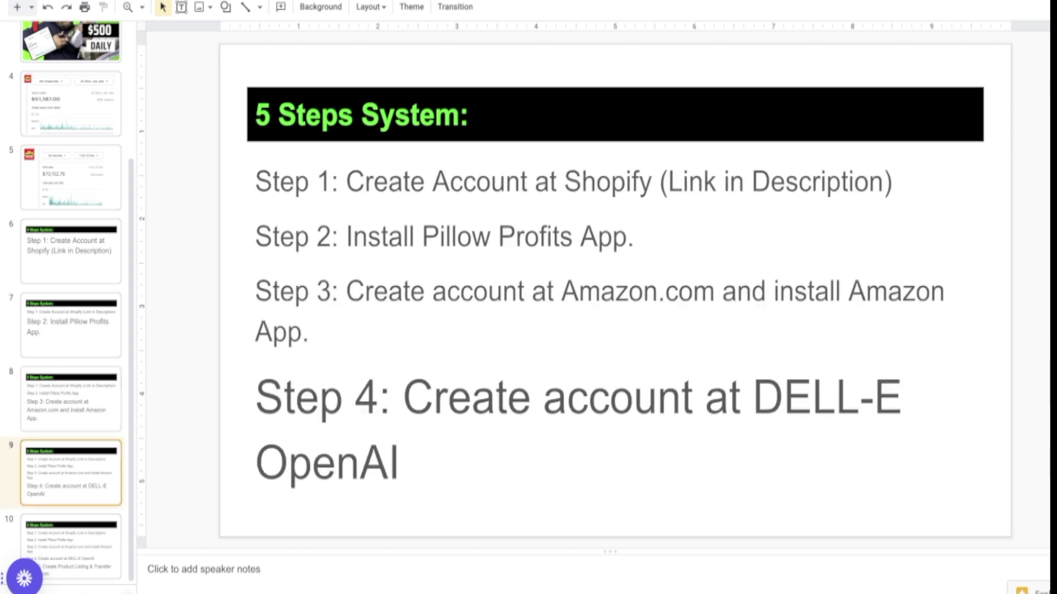
left_click(71, 546)
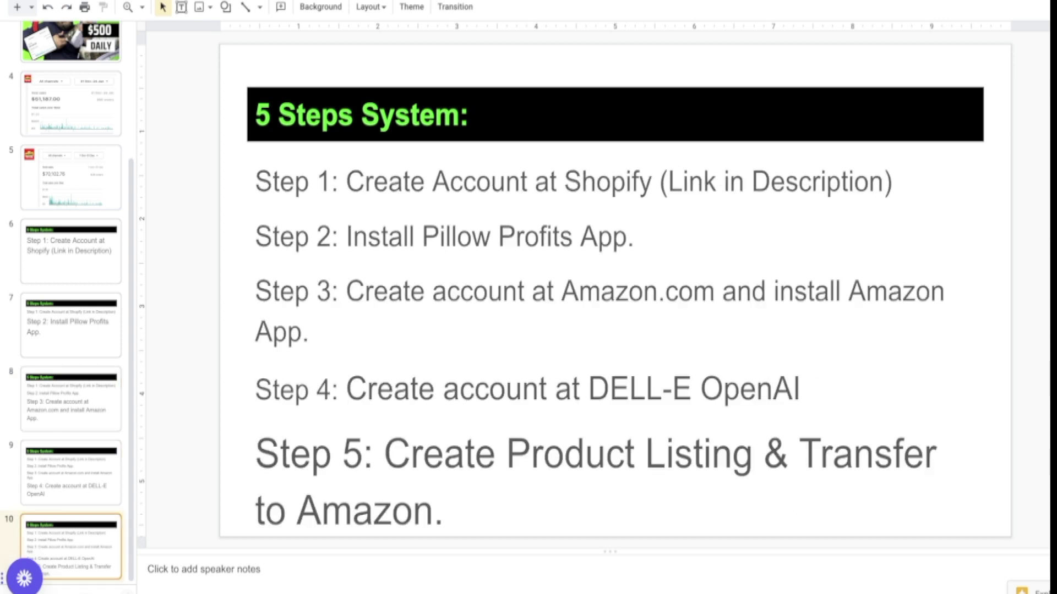
mouse_move(561, 292)
left_mouse_down()
mouse_move(693, 292)
mouse_move(561, 292)
left_mouse_up()
left_click(693, 291)
left_click(723, 292)
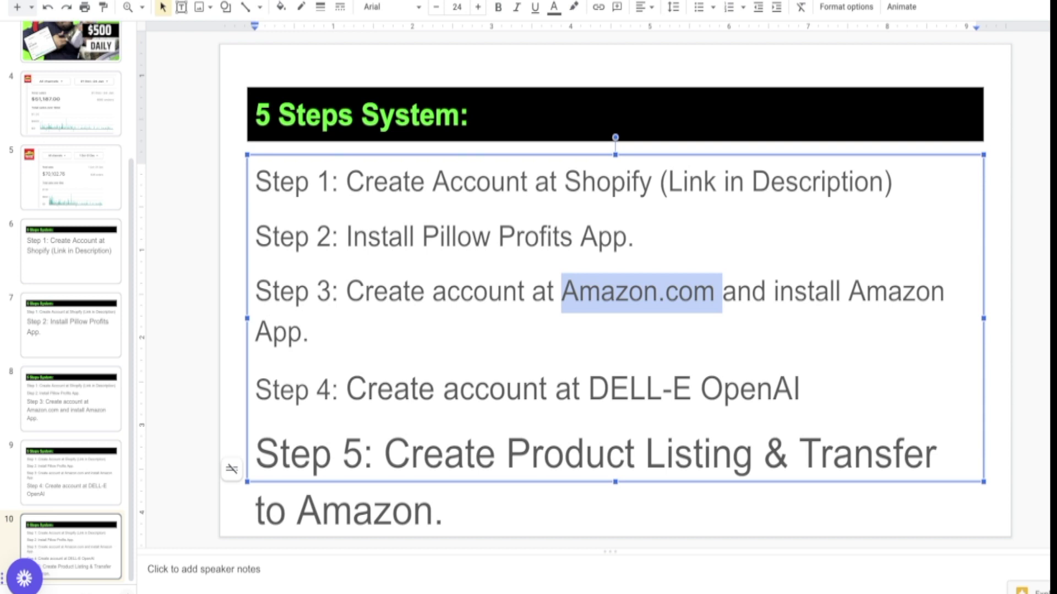
left_click(310, 332)
left_click_drag(723, 291, 554, 292)
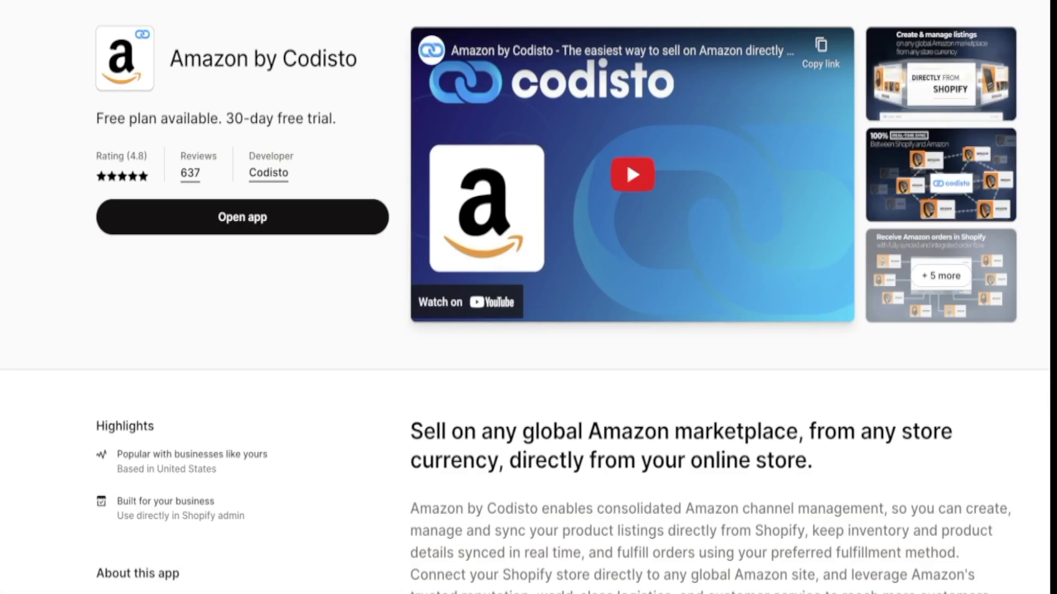
- Go back to slide 3, the "Make $500 Daily" thumbnail image
left_click_drag(357, 59, 169, 58)
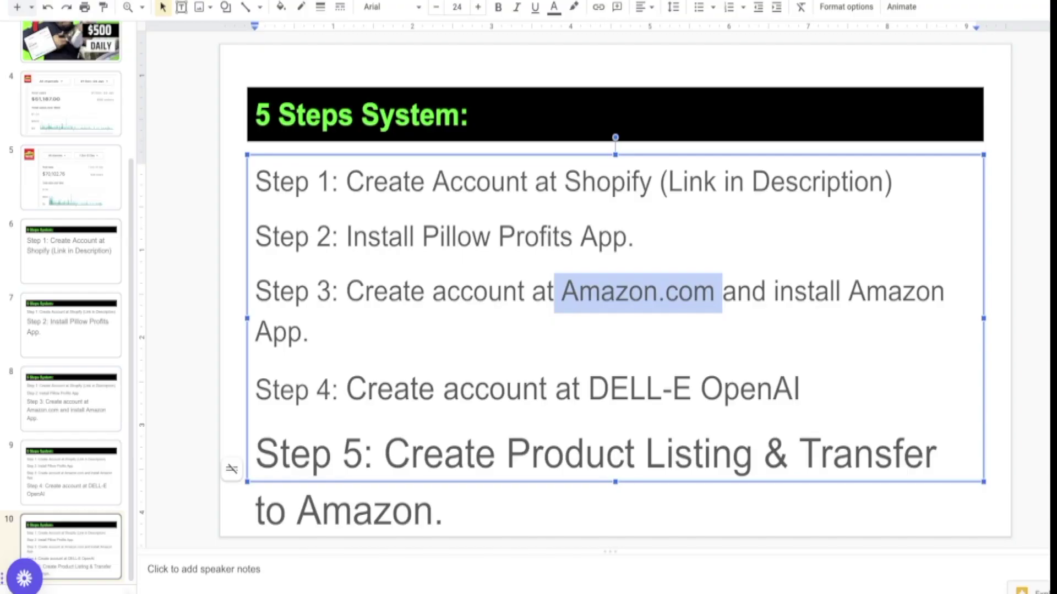
left_click(70, 207)
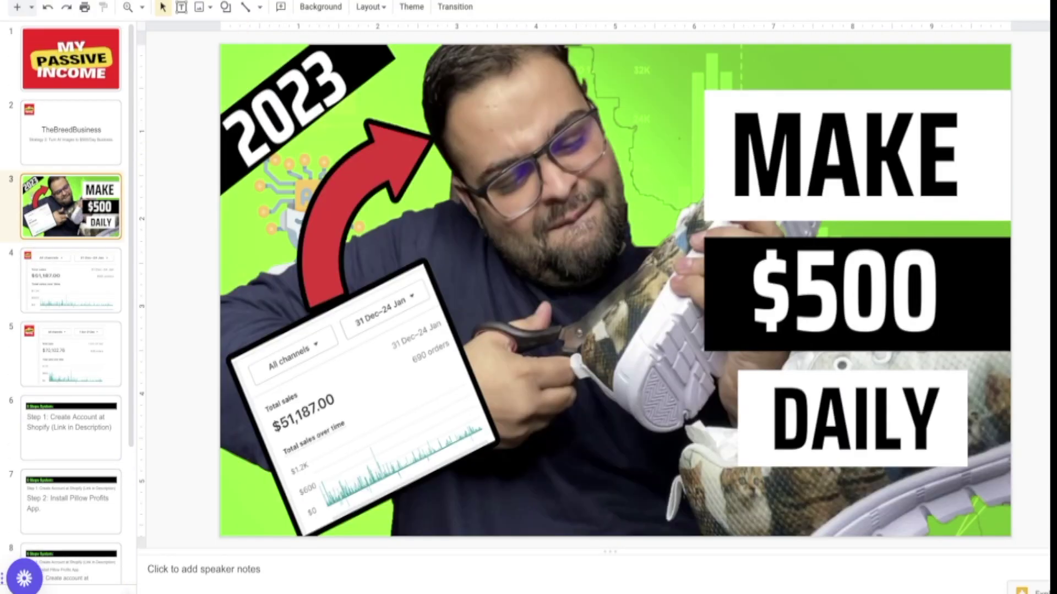